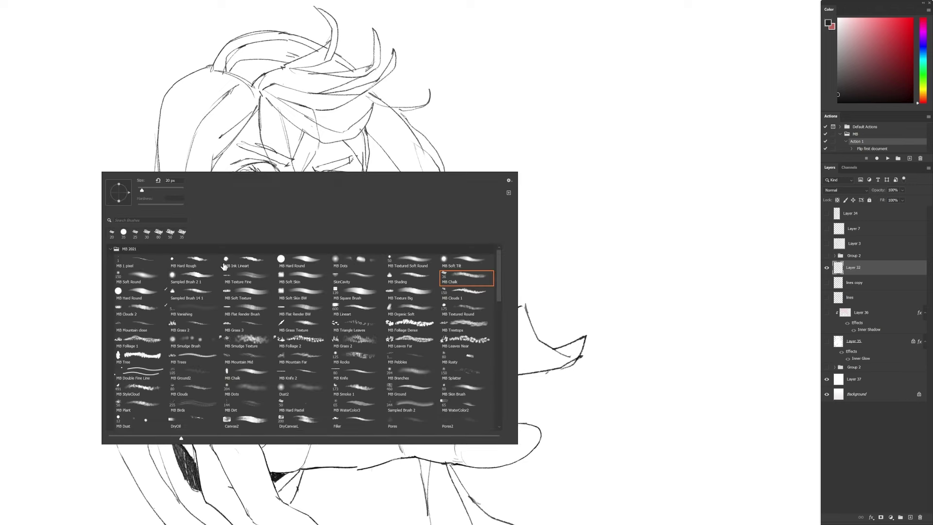
Select the MB Ink Lineart brush and draw several test strokes on the blank canvas beside the hair
{"action": "left_click", "coordinate": [253, 261]}
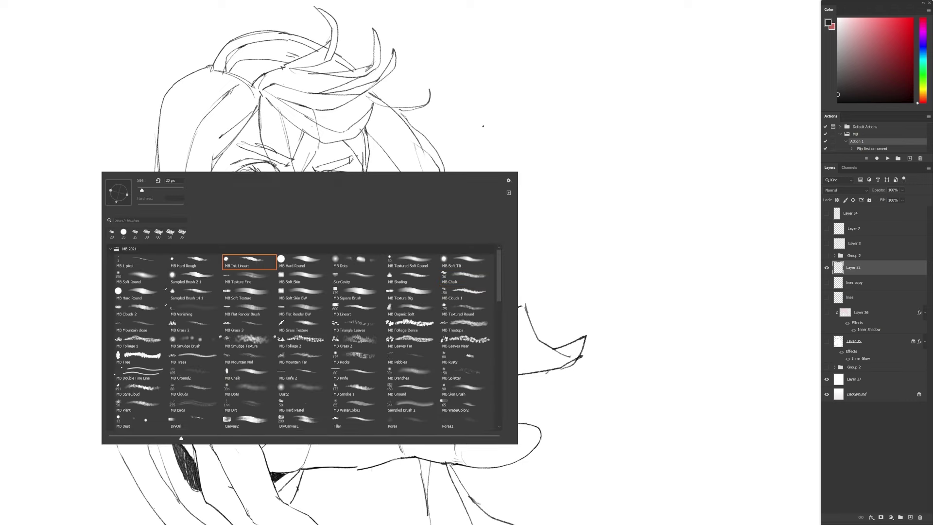
{"action": "key", "text": "Return"}
{"action": "left_click_drag", "start_coordinate": [588, 34], "coordinate": [579, 315]}
{"action": "left_click_drag", "start_coordinate": [516, 26], "coordinate": [527, 295]}
{"action": "left_click_drag", "start_coordinate": [498, 47], "coordinate": [508, 280]}
{"action": "left_click_drag", "start_coordinate": [488, 62], "coordinate": [496, 273]}
{"action": "left_click_drag", "start_coordinate": [474, 112], "coordinate": [479, 311]}
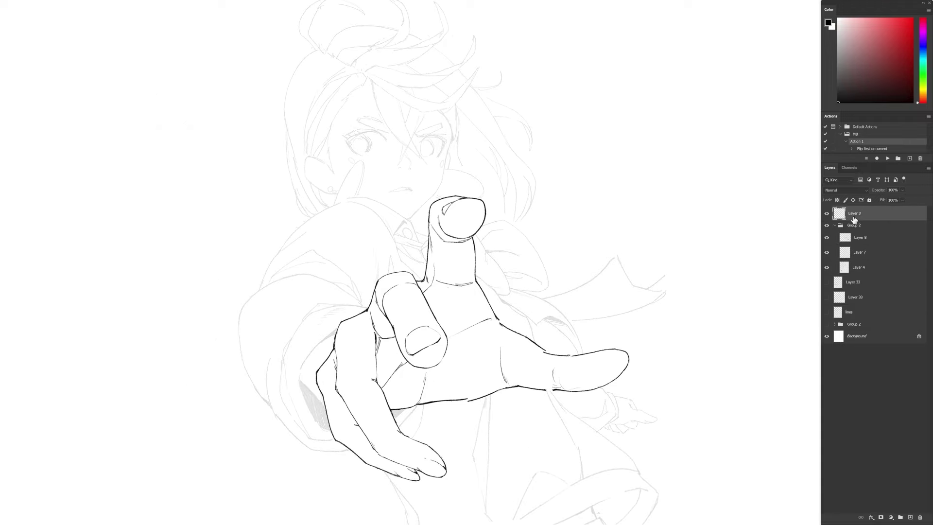
Ink over the reaching hand's contours, switching between the hand line layer and the layer above it
{"action": "mouse_move", "coordinate": [699, 272]}
{"action": "left_mouse_down"}
{"action": "mouse_move", "coordinate": [692, 346]}
{"action": "mouse_move", "coordinate": [631, 86]}
{"action": "left_mouse_up"}
{"action": "key", "text": "alt+]"}
{"action": "left_click_drag", "start_coordinate": [396, 183], "coordinate": [444, 245]}
{"action": "key", "text": "alt+["}
{"action": "left_click_drag", "start_coordinate": [412, 323], "coordinate": [399, 335]}
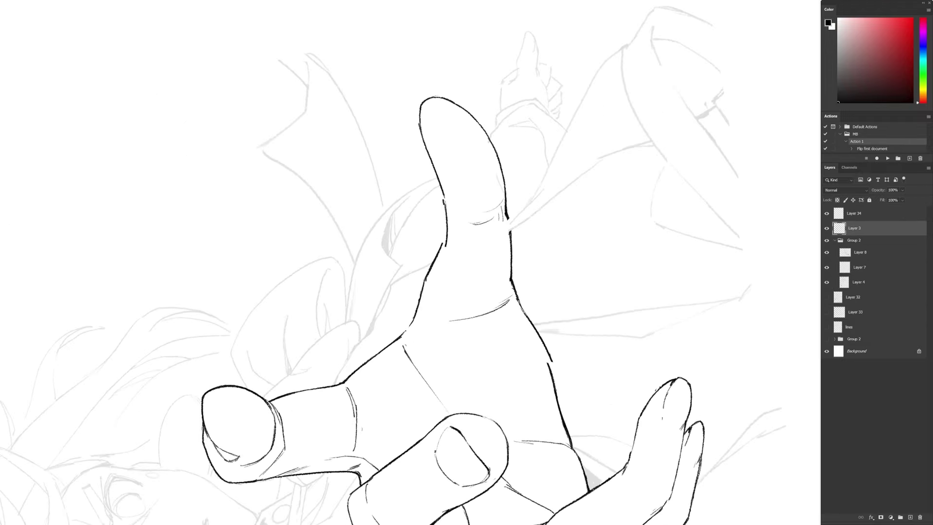
Refine the line art along the thumb, palm and wrist of the reaching hand, undoing the stray strokes
{"action": "left_click_drag", "start_coordinate": [563, 363], "coordinate": [486, 291]}
{"action": "key", "text": "ctrl+z"}
{"action": "left_click_drag", "start_coordinate": [440, 228], "coordinate": [471, 292]}
{"action": "mouse_move", "coordinate": [452, 250]}
{"action": "left_mouse_down"}
{"action": "mouse_move", "coordinate": [371, 445]}
{"action": "mouse_move", "coordinate": [519, 392]}
{"action": "mouse_move", "coordinate": [538, 352]}
{"action": "left_mouse_up"}
{"action": "mouse_move", "coordinate": [683, 369]}
{"action": "left_mouse_down"}
{"action": "mouse_move", "coordinate": [549, 258]}
{"action": "mouse_move", "coordinate": [708, 352]}
{"action": "mouse_move", "coordinate": [743, 313]}
{"action": "left_mouse_up"}
{"action": "left_click_drag", "start_coordinate": [435, 380], "coordinate": [470, 354]}
{"action": "key", "text": "ctrl+z"}
{"action": "key", "text": "alt+]"}
{"action": "key", "text": "ctrl+z"}
Ink the sleeve cuff's edges around the wrist and the lower sleeve's rounded outer contour on Layer 34
{"action": "left_click_drag", "start_coordinate": [270, 239], "coordinate": [306, 385]}
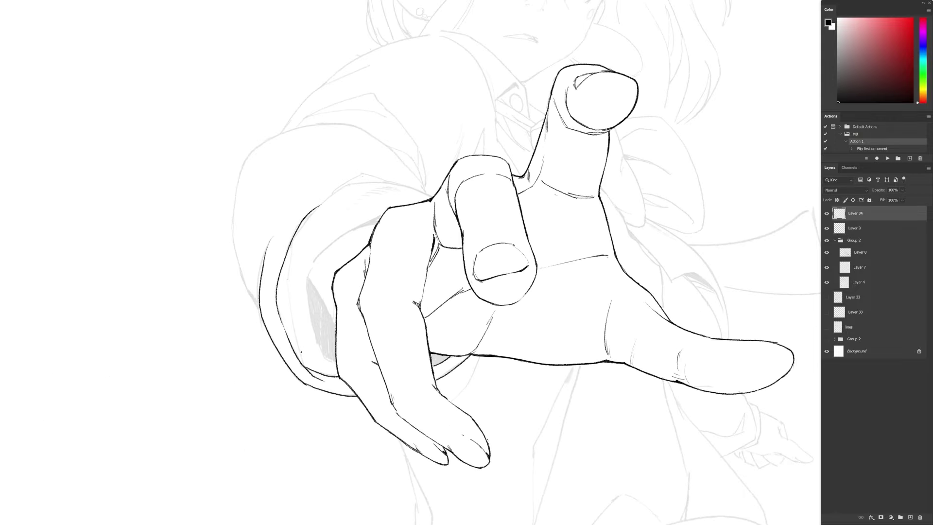
{"action": "mouse_move", "coordinate": [309, 322]}
{"action": "left_mouse_down"}
{"action": "mouse_move", "coordinate": [328, 380]}
{"action": "mouse_move", "coordinate": [376, 291]}
{"action": "left_mouse_up"}
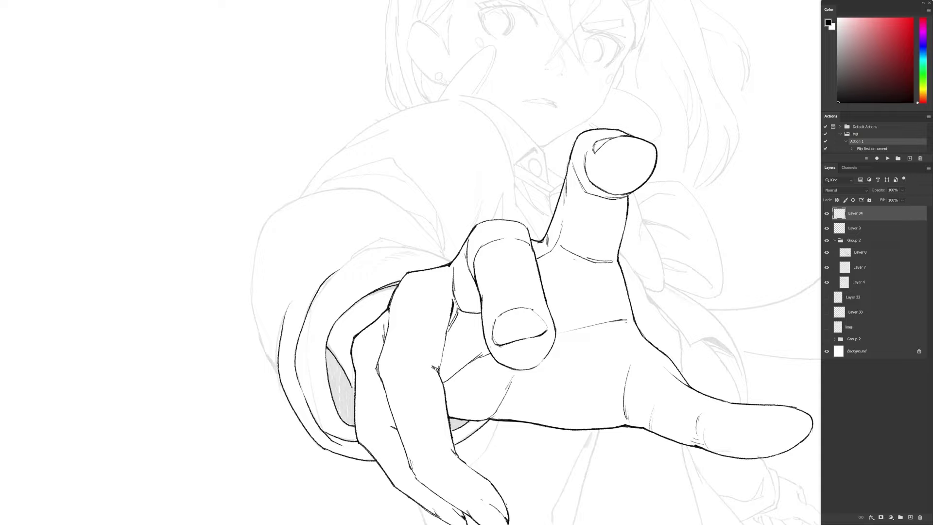
{"action": "mouse_move", "coordinate": [298, 198]}
{"action": "left_mouse_down"}
{"action": "mouse_move", "coordinate": [250, 301]}
{"action": "mouse_move", "coordinate": [279, 375]}
{"action": "left_mouse_up"}
{"action": "key", "text": "r"}
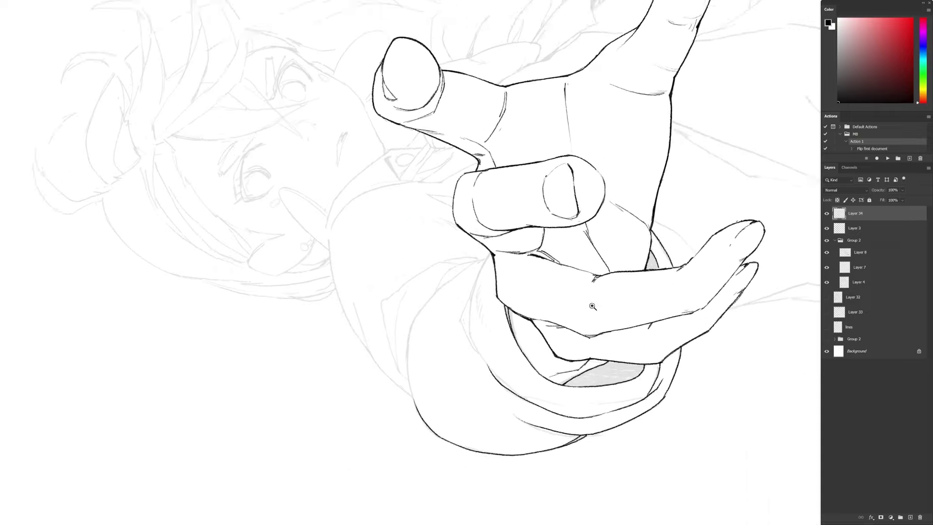
{"action": "scroll", "coordinate": [554, 321], "scroll_direction": "up", "scroll_amount": 1}
{"action": "left_click_drag", "start_coordinate": [483, 247], "coordinate": [461, 342]}
{"action": "left_click_drag", "start_coordinate": [464, 290], "coordinate": [475, 365]}
{"action": "key", "text": "Escape"}
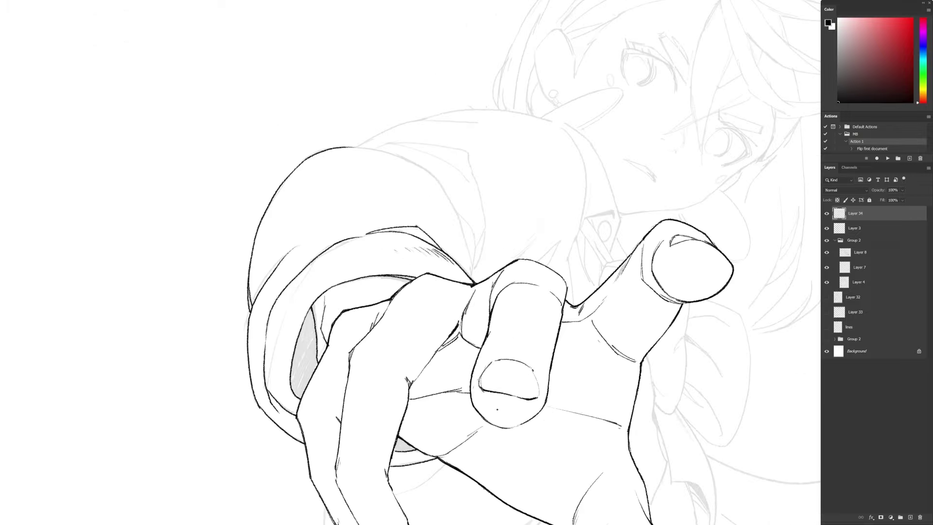
Ink the sleeve's remaining outer contour and the fold lines gathering toward the wrist
{"action": "left_click_drag", "start_coordinate": [272, 395], "coordinate": [301, 435]}
{"action": "key", "text": "r"}
{"action": "left_click_drag", "start_coordinate": [553, 252], "coordinate": [461, 371]}
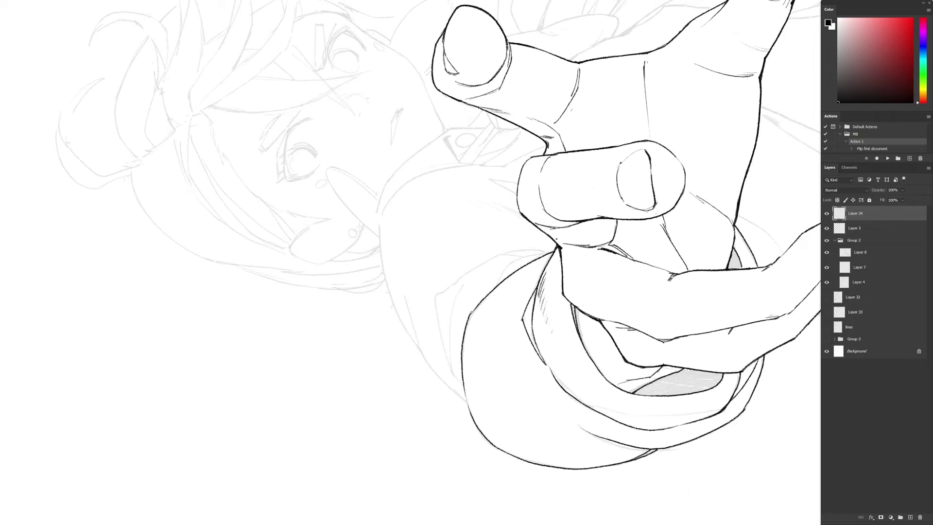
{"action": "left_click_drag", "start_coordinate": [381, 228], "coordinate": [421, 351]}
{"action": "left_click_drag", "start_coordinate": [404, 286], "coordinate": [467, 403]}
{"action": "left_click_drag", "start_coordinate": [436, 302], "coordinate": [462, 382]}
{"action": "mouse_move", "coordinate": [437, 307]}
{"action": "left_mouse_down"}
{"action": "mouse_move", "coordinate": [439, 293]}
{"action": "mouse_move", "coordinate": [538, 250]}
{"action": "left_mouse_up"}
{"action": "left_click_drag", "start_coordinate": [498, 257], "coordinate": [541, 250]}
{"action": "left_click_drag", "start_coordinate": [465, 280], "coordinate": [451, 368]}
{"action": "left_click_drag", "start_coordinate": [447, 336], "coordinate": [452, 367]}
Ink the shoulder's upper edge and the shirt collar with its button behind the raised index finger
{"action": "left_click_drag", "start_coordinate": [479, 202], "coordinate": [431, 264]}
{"action": "mouse_move", "coordinate": [337, 272]}
{"action": "left_mouse_down"}
{"action": "mouse_move", "coordinate": [455, 230]}
{"action": "mouse_move", "coordinate": [440, 271]}
{"action": "left_mouse_up"}
{"action": "key", "text": "r"}
{"action": "mouse_move", "coordinate": [445, 283]}
{"action": "left_mouse_down"}
{"action": "mouse_move", "coordinate": [458, 259]}
{"action": "mouse_move", "coordinate": [420, 295]}
{"action": "left_mouse_up"}
{"action": "left_click_drag", "start_coordinate": [396, 276], "coordinate": [431, 306]}
{"action": "mouse_move", "coordinate": [387, 282]}
{"action": "left_mouse_down"}
{"action": "mouse_move", "coordinate": [423, 317]}
{"action": "mouse_move", "coordinate": [448, 202]}
{"action": "left_mouse_up"}
{"action": "key", "text": "r"}
{"action": "left_click_drag", "start_coordinate": [444, 204], "coordinate": [444, 172]}
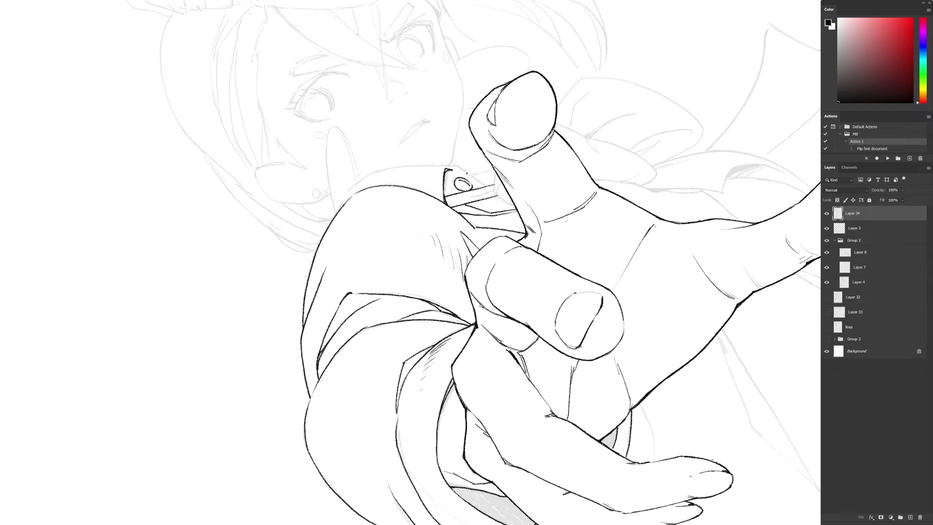
Ink the curved front hair strands sweeping up from the parting above the forehead
{"action": "mouse_move", "coordinate": [341, 100]}
{"action": "left_mouse_down"}
{"action": "mouse_move", "coordinate": [394, 163]}
{"action": "mouse_move", "coordinate": [381, 345]}
{"action": "mouse_move", "coordinate": [465, 169]}
{"action": "left_mouse_up"}
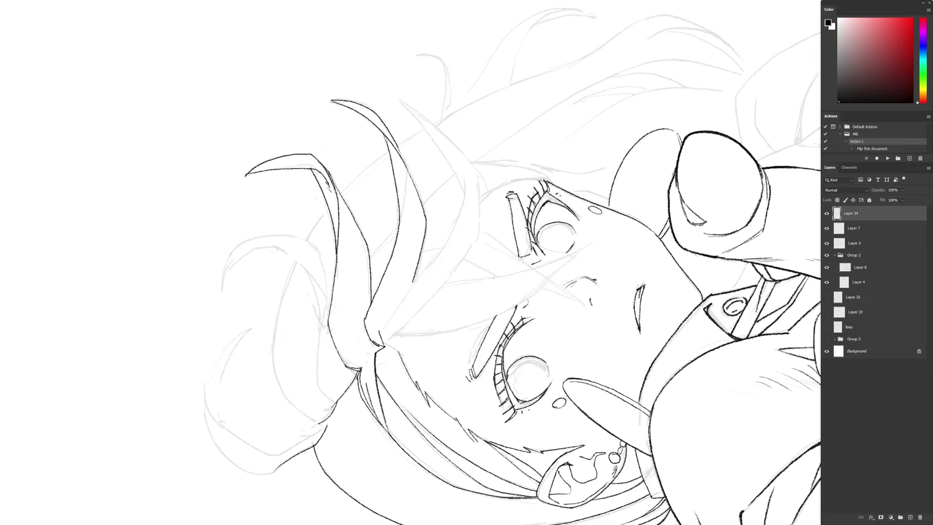
{"action": "mouse_move", "coordinate": [398, 100]}
{"action": "left_mouse_down"}
{"action": "mouse_move", "coordinate": [479, 193]}
{"action": "mouse_move", "coordinate": [391, 336]}
{"action": "left_mouse_up"}
{"action": "mouse_move", "coordinate": [318, 381]}
{"action": "left_mouse_down"}
{"action": "mouse_move", "coordinate": [324, 304]}
{"action": "mouse_move", "coordinate": [226, 266]}
{"action": "left_mouse_up"}
{"action": "mouse_move", "coordinate": [325, 320]}
{"action": "left_mouse_down"}
{"action": "mouse_move", "coordinate": [223, 293]}
{"action": "mouse_move", "coordinate": [496, 485]}
{"action": "mouse_move", "coordinate": [626, 440]}
{"action": "left_mouse_up"}
{"action": "key", "text": "r"}
{"action": "left_click_drag", "start_coordinate": [564, 390], "coordinate": [575, 368]}
{"action": "key", "text": "F2"}
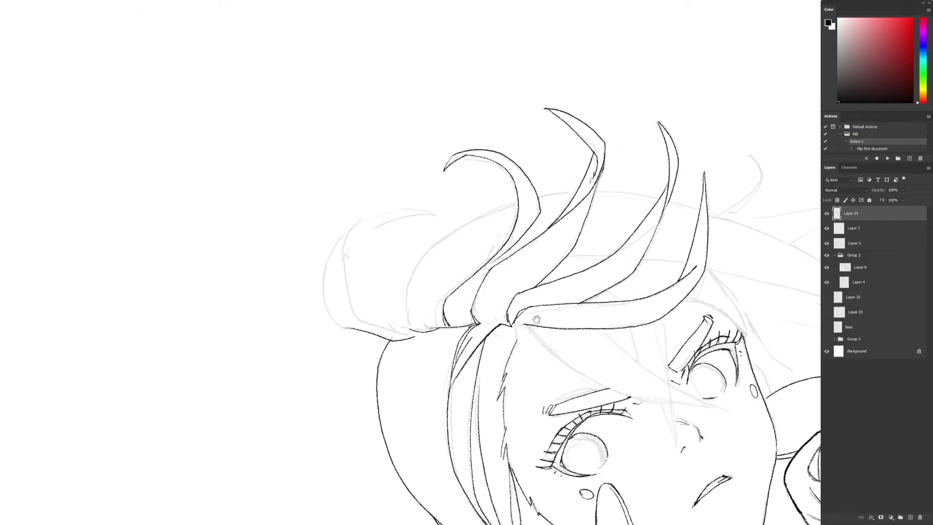
Ink the looping hair bun strands behind the parting and undo the last misplaced stroke
{"action": "left_click_drag", "start_coordinate": [485, 266], "coordinate": [435, 325]}
{"action": "mouse_move", "coordinate": [339, 327]}
{"action": "left_mouse_down"}
{"action": "mouse_move", "coordinate": [448, 216]}
{"action": "mouse_move", "coordinate": [357, 316]}
{"action": "mouse_move", "coordinate": [517, 199]}
{"action": "left_mouse_up"}
{"action": "key", "text": "r"}
{"action": "left_click_drag", "start_coordinate": [519, 198], "coordinate": [427, 189]}
{"action": "left_click_drag", "start_coordinate": [535, 145], "coordinate": [447, 337]}
{"action": "mouse_move", "coordinate": [440, 223]}
{"action": "left_mouse_down"}
{"action": "mouse_move", "coordinate": [604, 66]}
{"action": "mouse_move", "coordinate": [487, 500]}
{"action": "left_mouse_up"}
{"action": "key", "text": "ctrl+z"}
Ink the long outer contour of the back hair and erase a small excess piece of line
{"action": "key", "text": "r"}
{"action": "left_click_drag", "start_coordinate": [575, 145], "coordinate": [460, 503]}
{"action": "key", "text": "r"}
{"action": "left_click_drag", "start_coordinate": [576, 174], "coordinate": [331, 211]}
{"action": "key", "text": "e"}
{"action": "left_click_drag", "start_coordinate": [323, 214], "coordinate": [331, 210]}
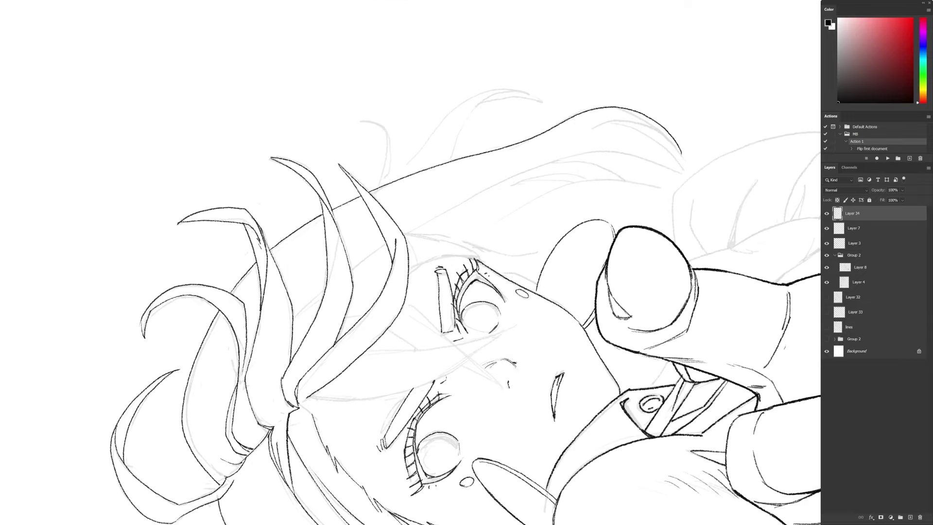
Ink the thin flyaway curls branching off the back hair's outer contour
{"action": "left_click_drag", "start_coordinate": [380, 126], "coordinate": [380, 187]}
{"action": "mouse_move", "coordinate": [381, 133]}
{"action": "left_mouse_down"}
{"action": "mouse_move", "coordinate": [388, 183]}
{"action": "mouse_move", "coordinate": [340, 316]}
{"action": "left_mouse_up"}
{"action": "key", "text": "r"}
{"action": "left_click_drag", "start_coordinate": [386, 147], "coordinate": [344, 195]}
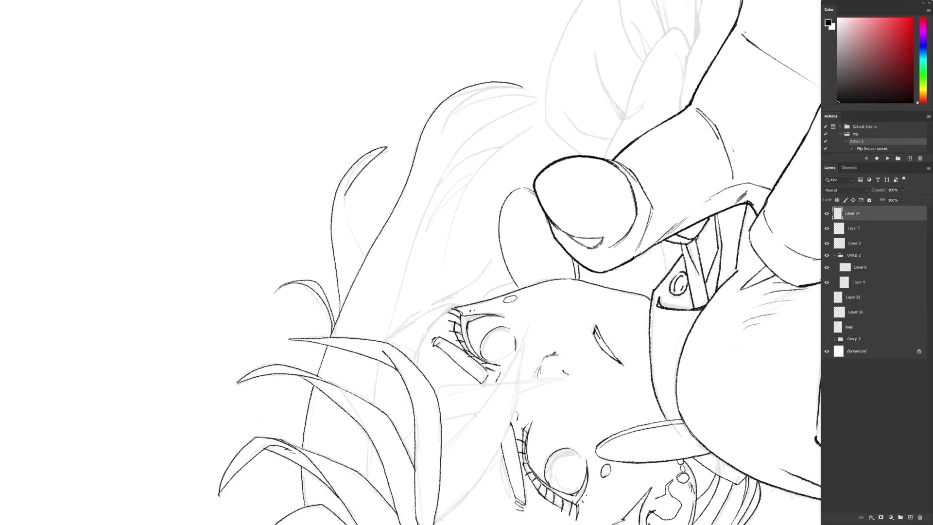
Hide the sketch group and merge Layer 34 down into Layer 7
{"action": "key", "text": "r"}
{"action": "left_click_drag", "start_coordinate": [362, 249], "coordinate": [363, 271]}
{"action": "left_click", "coordinate": [825, 255]}
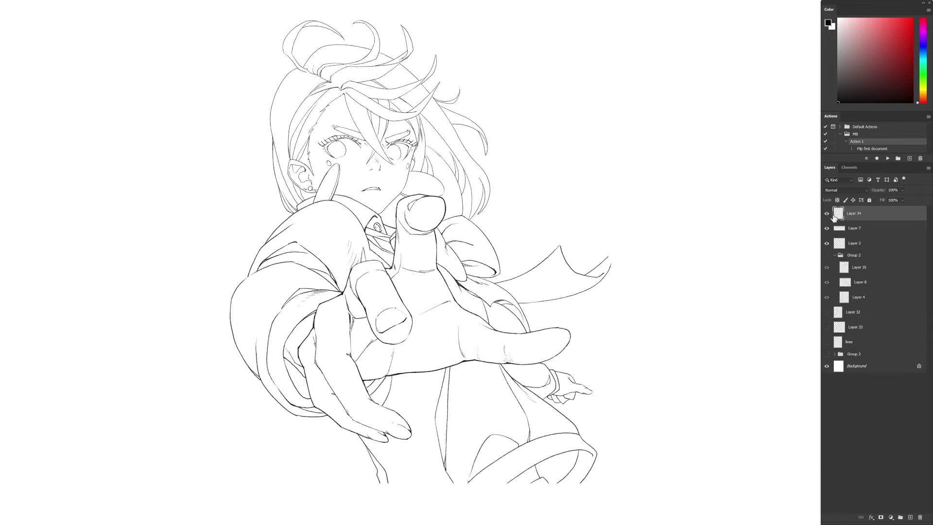
{"action": "key", "text": "ctrl+e"}
Touch up the hair lines on the merged line layer, undoing two unsatisfactory strokes
{"action": "left_click_drag", "start_coordinate": [217, 22], "coordinate": [274, 22]}
{"action": "mouse_move", "coordinate": [340, 349]}
{"action": "left_mouse_down"}
{"action": "mouse_move", "coordinate": [331, 185]}
{"action": "mouse_move", "coordinate": [358, 137]}
{"action": "left_mouse_up"}
{"action": "left_click_drag", "start_coordinate": [359, 137], "coordinate": [290, 285]}
{"action": "key", "text": "r"}
{"action": "left_click_drag", "start_coordinate": [389, 355], "coordinate": [497, 378]}
{"action": "left_click_drag", "start_coordinate": [386, 273], "coordinate": [441, 201]}
{"action": "key", "text": "ctrl+z"}
{"action": "left_click_drag", "start_coordinate": [456, 188], "coordinate": [486, 167]}
{"action": "key", "text": "ctrl+z"}
Refine the bangs, bun and back hair strands with additional ink strokes on Layer 7
{"action": "key", "text": "r"}
{"action": "mouse_move", "coordinate": [534, 340]}
{"action": "left_mouse_down"}
{"action": "mouse_move", "coordinate": [548, 325]}
{"action": "mouse_move", "coordinate": [568, 248]}
{"action": "left_mouse_up"}
{"action": "mouse_move", "coordinate": [404, 210]}
{"action": "left_mouse_down"}
{"action": "mouse_move", "coordinate": [445, 244]}
{"action": "mouse_move", "coordinate": [497, 256]}
{"action": "left_mouse_up"}
{"action": "key", "text": "r"}
{"action": "left_click_drag", "start_coordinate": [534, 340], "coordinate": [519, 173]}
{"action": "key", "text": "r"}
{"action": "left_click_drag", "start_coordinate": [463, 176], "coordinate": [385, 232]}
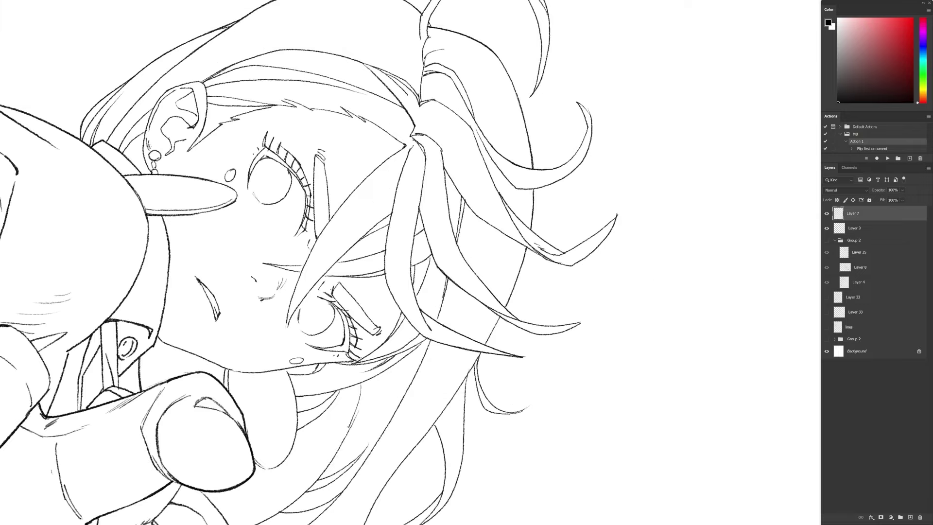
{"action": "mouse_move", "coordinate": [385, 280]}
{"action": "left_mouse_down"}
{"action": "mouse_move", "coordinate": [399, 312]}
{"action": "mouse_move", "coordinate": [441, 342]}
{"action": "left_mouse_up"}
{"action": "left_click_drag", "start_coordinate": [386, 420], "coordinate": [403, 324]}
Collapse the sketch group and fit the whole drawing in view
{"action": "scroll", "coordinate": [613, 317], "scroll_direction": "down", "scroll_amount": 5}
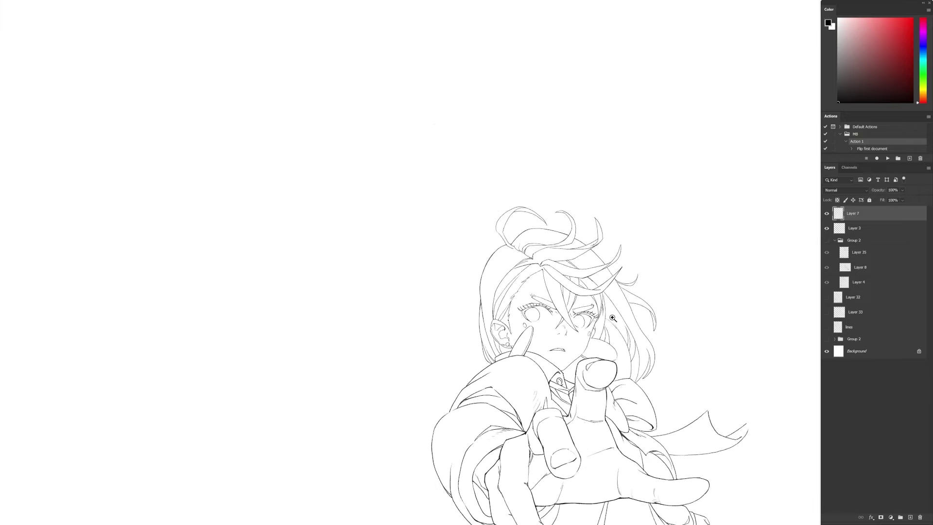
{"action": "left_click_drag", "start_coordinate": [613, 318], "coordinate": [437, 168]}
{"action": "left_click", "coordinate": [834, 240]}
{"action": "key", "text": "ctrl+0"}
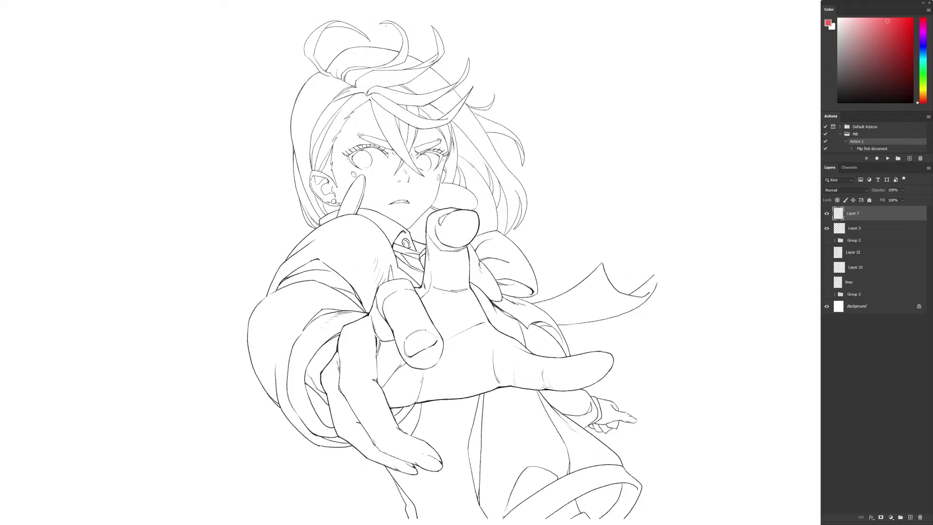
Fill the background with red and trace the character's outer hair contour with the Lasso on a flat colour layer
{"action": "left_click", "coordinate": [855, 306]}
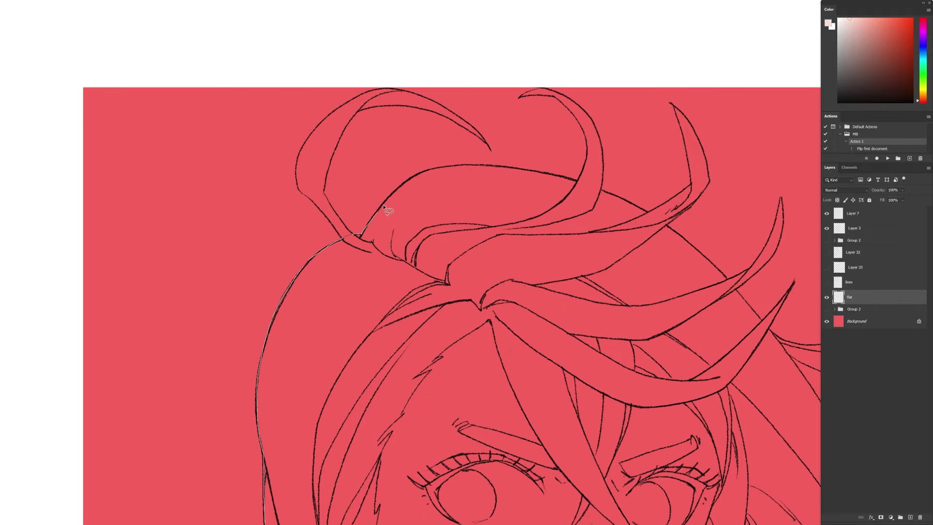
{"action": "scroll", "coordinate": [384, 209], "scroll_direction": "down", "scroll_amount": 3}
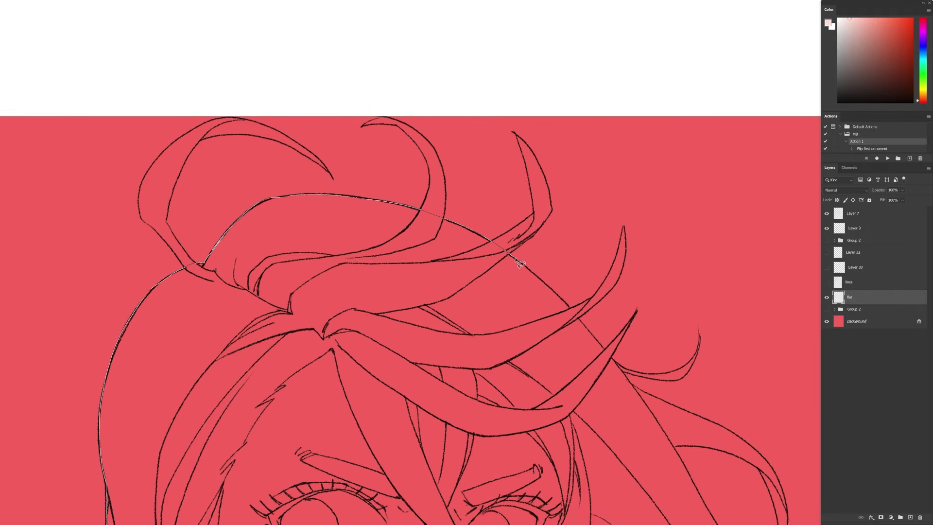
{"action": "scroll", "coordinate": [516, 262], "scroll_direction": "down", "scroll_amount": 5}
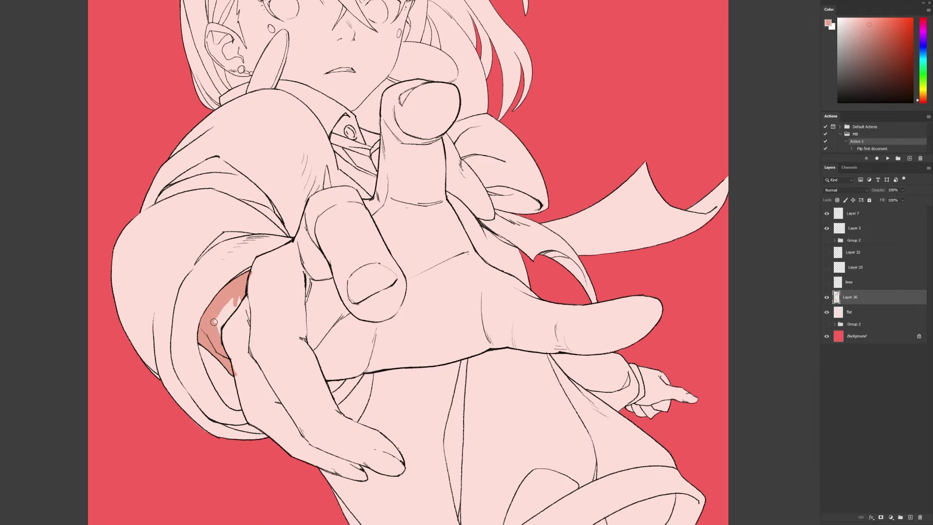
Paint the skin areas, starting inside the sleeve opening, with flat salmon on a separate layer above the flat silhouette
{"action": "mouse_move", "coordinate": [214, 321]}
{"action": "left_mouse_down"}
{"action": "mouse_move", "coordinate": [291, 243]}
{"action": "mouse_move", "coordinate": [308, 212]}
{"action": "left_mouse_up"}
{"action": "key", "text": "r"}
{"action": "mouse_move", "coordinate": [310, 207]}
{"action": "left_mouse_down"}
{"action": "mouse_move", "coordinate": [321, 356]}
{"action": "mouse_move", "coordinate": [506, 426]}
{"action": "left_mouse_up"}
{"action": "mouse_move", "coordinate": [506, 426]}
{"action": "left_mouse_down"}
{"action": "mouse_move", "coordinate": [479, 383]}
{"action": "mouse_move", "coordinate": [457, 368]}
{"action": "left_mouse_up"}
{"action": "left_click_drag", "start_coordinate": [454, 364], "coordinate": [353, 412]}
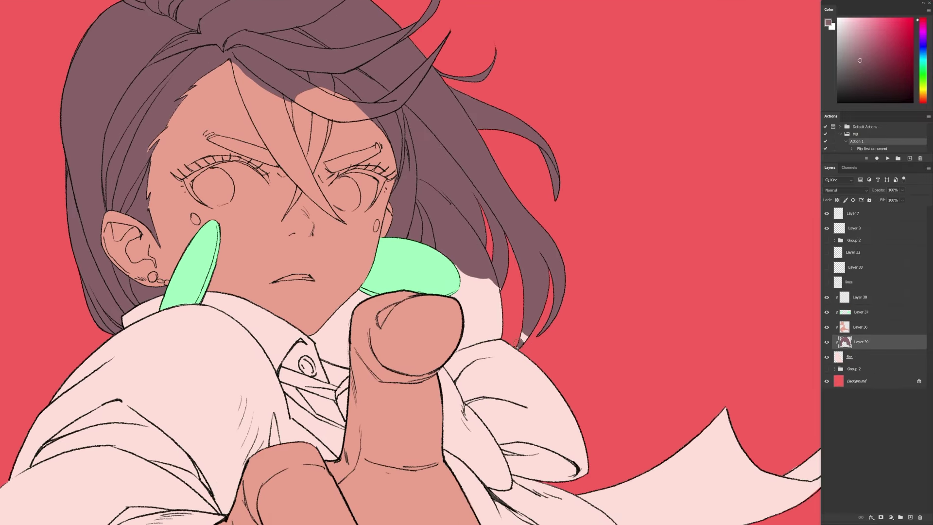
Paint the remaining hair strands and bangs in flat purplish brown on Layer 39
{"action": "left_click_drag", "start_coordinate": [503, 342], "coordinate": [452, 282]}
{"action": "mouse_move", "coordinate": [349, 369]}
{"action": "left_mouse_down"}
{"action": "mouse_move", "coordinate": [325, 349]}
{"action": "mouse_move", "coordinate": [357, 296]}
{"action": "left_mouse_up"}
{"action": "left_click_drag", "start_coordinate": [611, 393], "coordinate": [689, 481]}
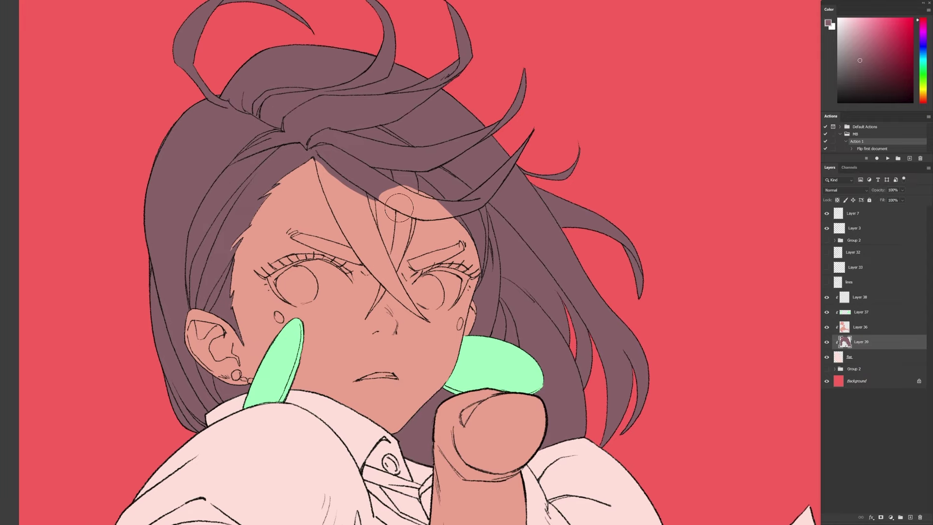
{"action": "left_click_drag", "start_coordinate": [446, 278], "coordinate": [487, 276]}
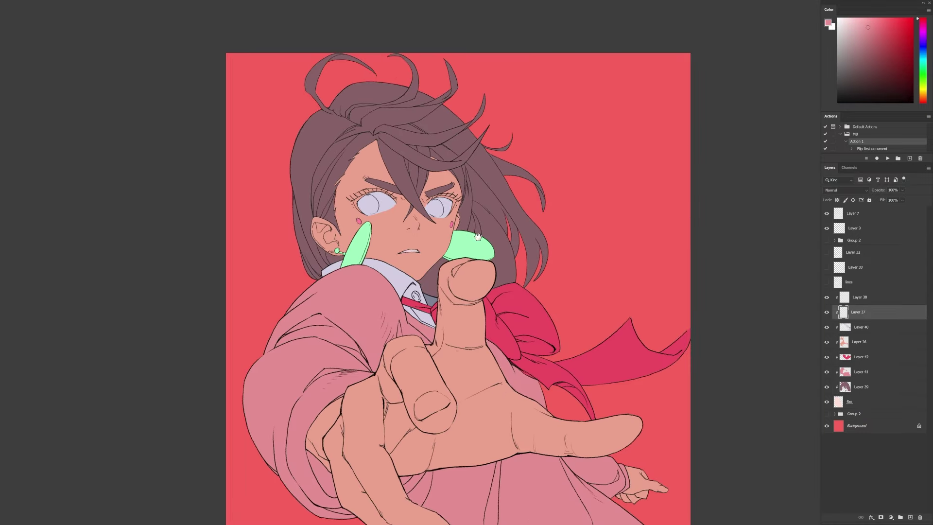
Sample the shirt collar's pale lavender and colour the whites of the eyes on Layer 37
{"action": "left_click_drag", "start_coordinate": [385, 203], "coordinate": [422, 203]}
{"action": "left_click_drag", "start_coordinate": [534, 262], "coordinate": [511, 189]}
{"action": "left_click", "coordinate": [386, 306], "text": "alt"}
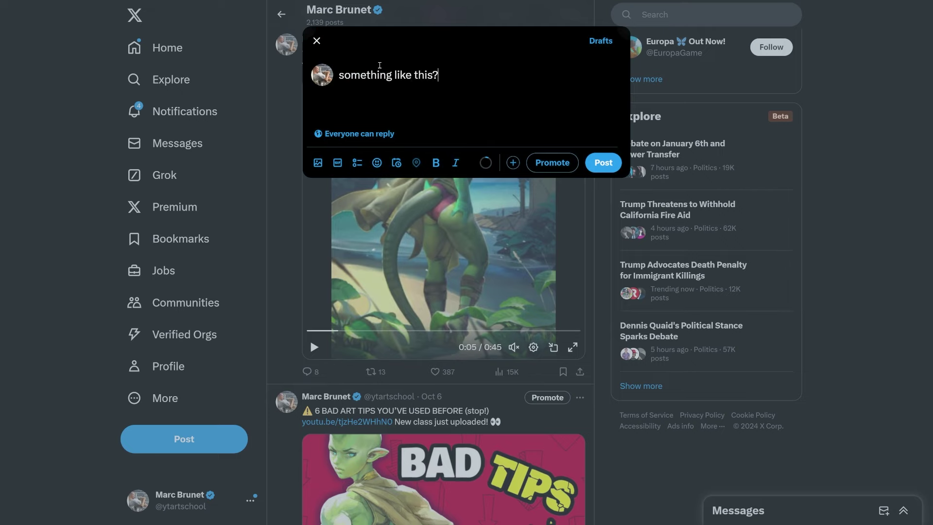
Switch to X and paste the copied content into the post reading "something like this?"
{"action": "key", "text": "ctrl+v"}
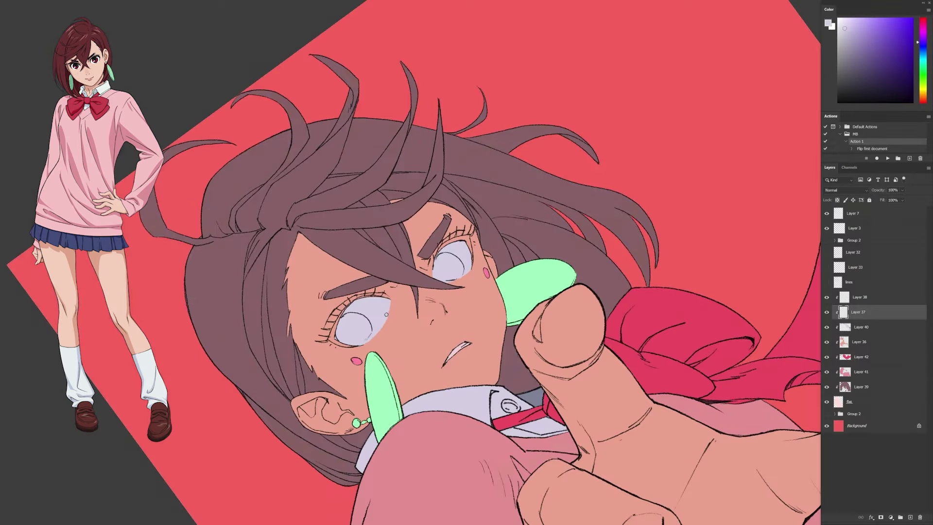
Paint a skin-toned stroke from the cheek out onto the red background on Layer 67, enlarging the brush for a swatch
{"action": "key", "text": "r"}
{"action": "left_click_drag", "start_coordinate": [478, 262], "coordinate": [431, 250]}
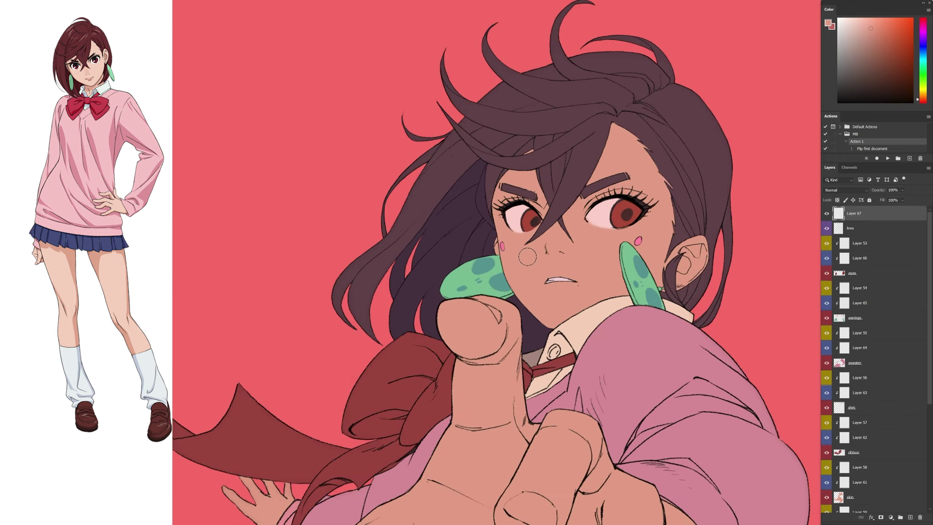
{"action": "mouse_move", "coordinate": [501, 250]}
{"action": "left_mouse_down"}
{"action": "mouse_move", "coordinate": [459, 229]}
{"action": "mouse_move", "coordinate": [340, 99]}
{"action": "mouse_move", "coordinate": [333, 106]}
{"action": "mouse_move", "coordinate": [353, 100]}
{"action": "mouse_move", "coordinate": [362, 114]}
{"action": "left_mouse_up"}
{"action": "key", "text": "bracketright"}
{"action": "key", "text": "bracketright"}
{"action": "key", "text": "bracketright"}
{"action": "key", "text": "bracketright"}
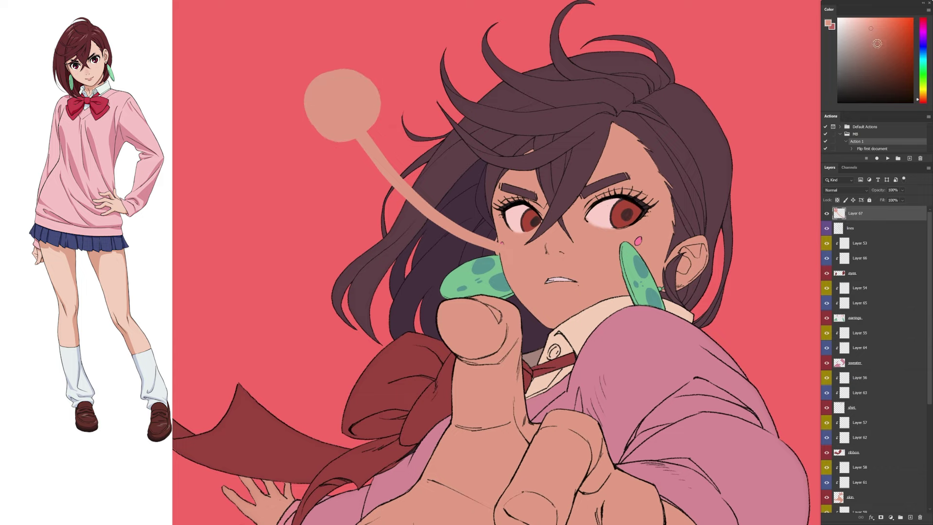
Paint a dark red shadow swatch below the skin-tone swatch and a pale warm highlight swatch above it
{"action": "left_click", "coordinate": [922, 102]}
{"action": "left_click_drag", "start_coordinate": [333, 152], "coordinate": [334, 161]}
{"action": "left_click_drag", "start_coordinate": [866, 30], "coordinate": [857, 20]}
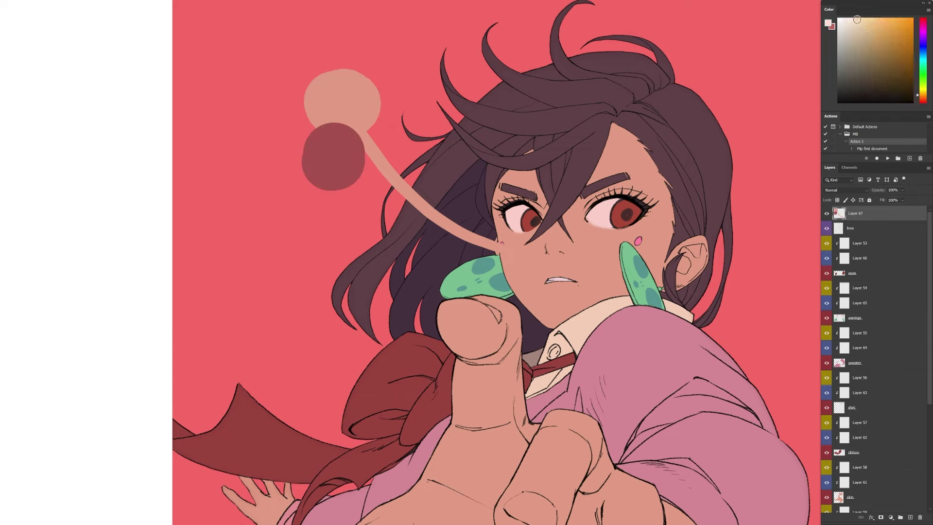
{"action": "left_click", "coordinate": [344, 48]}
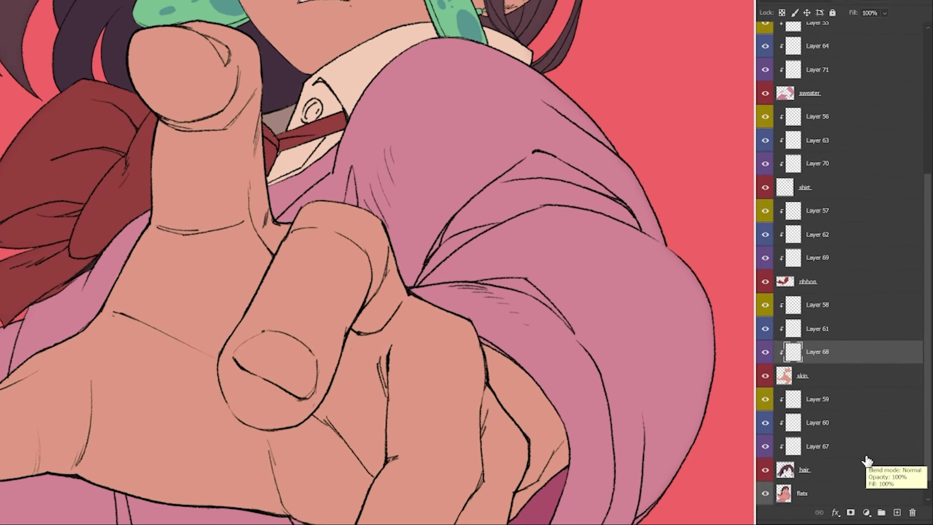
Release Layers 58, 61 and 68 from their clipping onto the skin layer
{"action": "scroll", "coordinate": [867, 460], "scroll_direction": "down", "scroll_amount": 1}
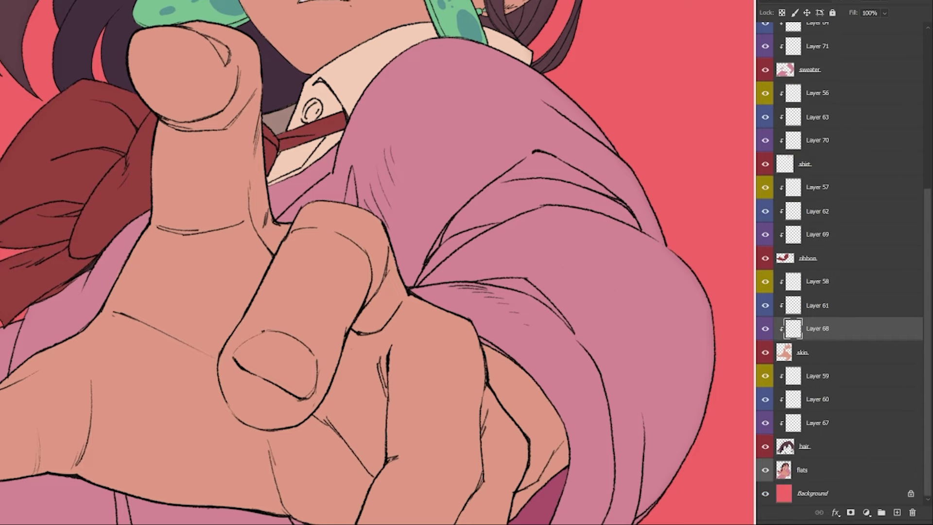
{"action": "scroll", "coordinate": [871, 385], "scroll_direction": "up", "scroll_amount": 1}
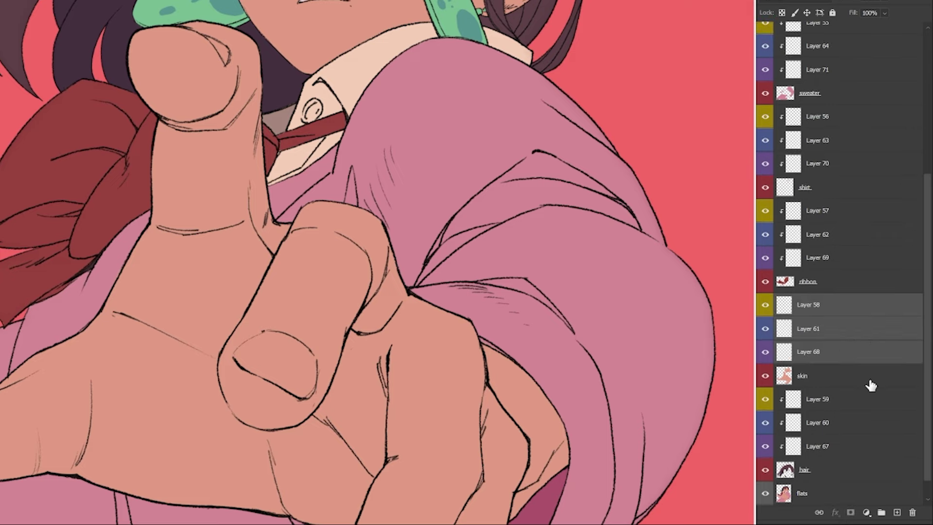
{"action": "left_click", "coordinate": [848, 362], "text": "alt"}
{"action": "left_click", "coordinate": [847, 381]}
Select Layers 68, 61 and 58 together and clip them to the skin layer with Create Clipping Mask
{"action": "left_click", "coordinate": [835, 352]}
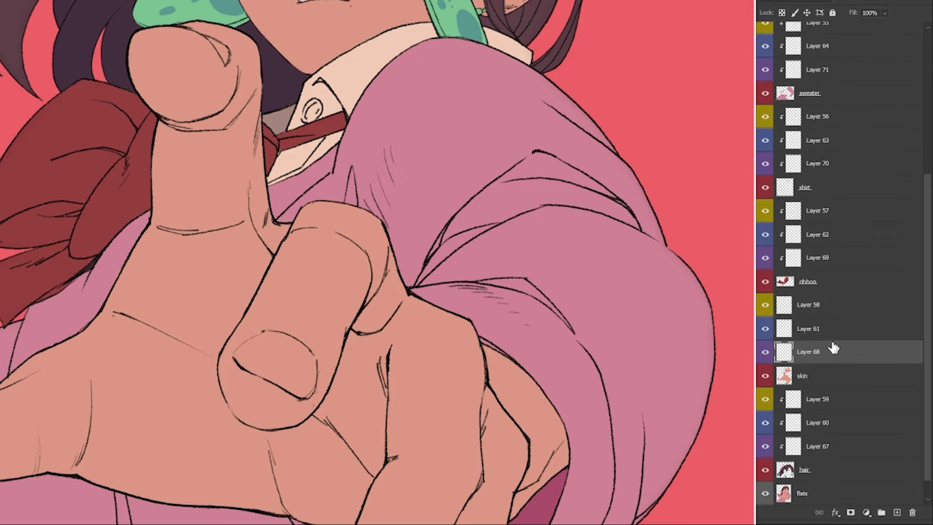
{"action": "left_click", "coordinate": [831, 330], "text": "shift"}
{"action": "left_click", "coordinate": [828, 308], "text": "shift"}
{"action": "right_click", "coordinate": [828, 308]}
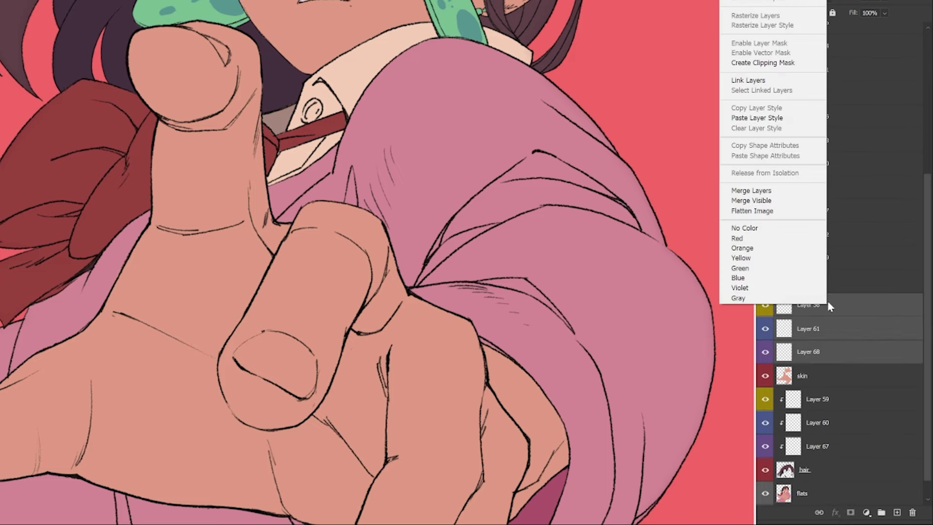
{"action": "left_click", "coordinate": [777, 64]}
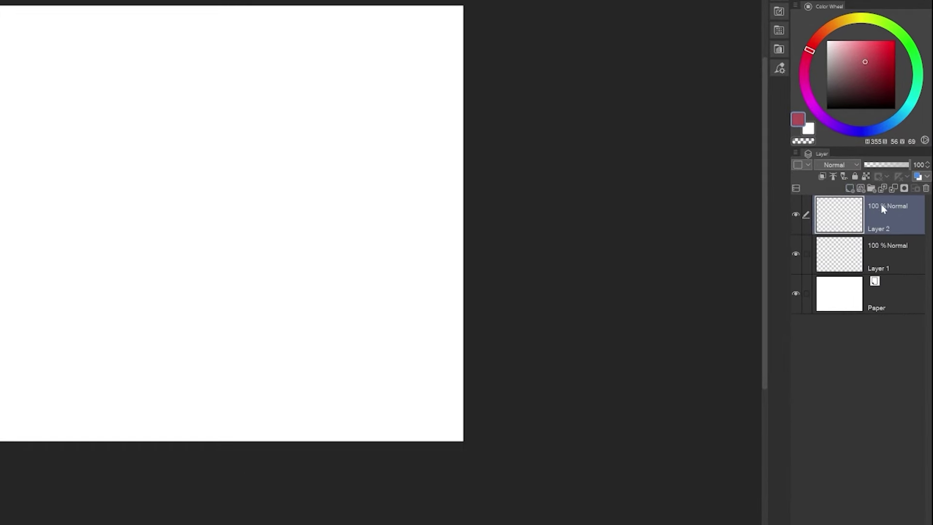
Switch to Clip Studio Paint and clip Layer 2 to the layer below it
{"action": "left_click", "coordinate": [821, 177]}
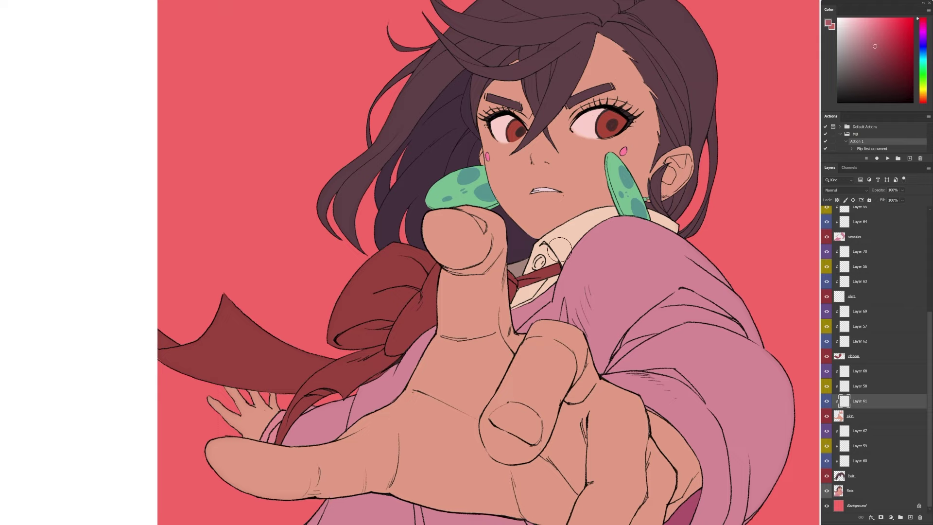
Try broad dark red shadow strokes across the face, reaching hand and sleeve on Layer 61, and undo them
{"action": "mouse_move", "coordinate": [440, 245]}
{"action": "left_mouse_down"}
{"action": "mouse_move", "coordinate": [625, 130]}
{"action": "mouse_move", "coordinate": [458, 281]}
{"action": "left_mouse_up"}
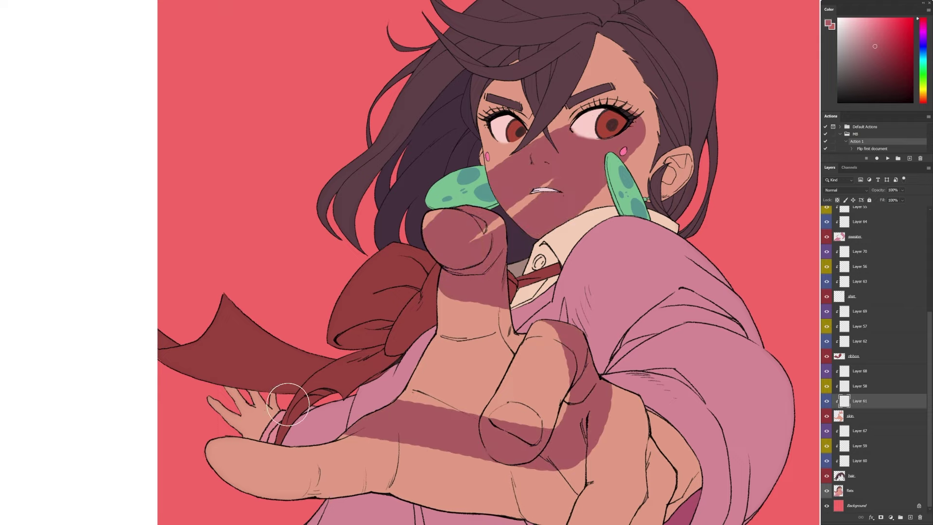
{"action": "key", "text": "ctrl+z"}
{"action": "left_click_drag", "start_coordinate": [753, 302], "coordinate": [257, 420]}
{"action": "key", "text": "ctrl+z"}
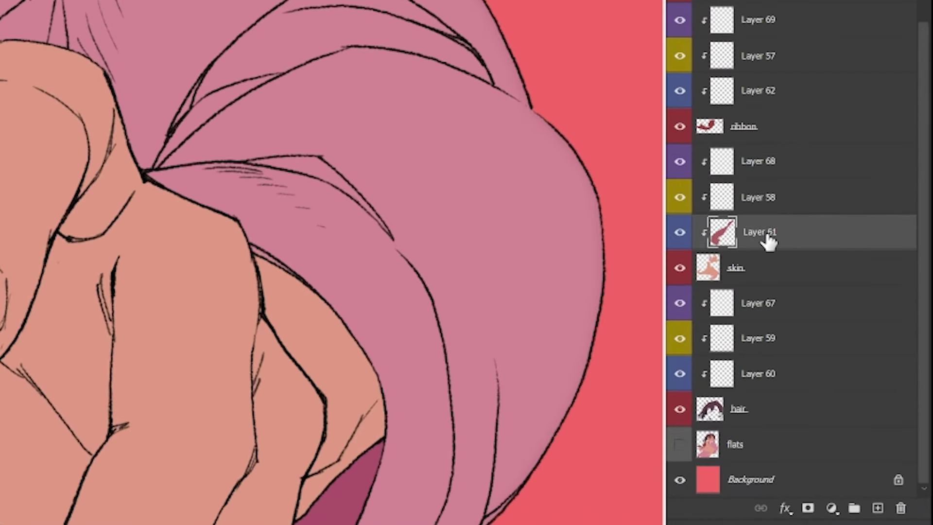
Go through the skin's clipped Layers 58 and 68, the lines layer and the rest of the layer stack
{"action": "left_click", "coordinate": [762, 204]}
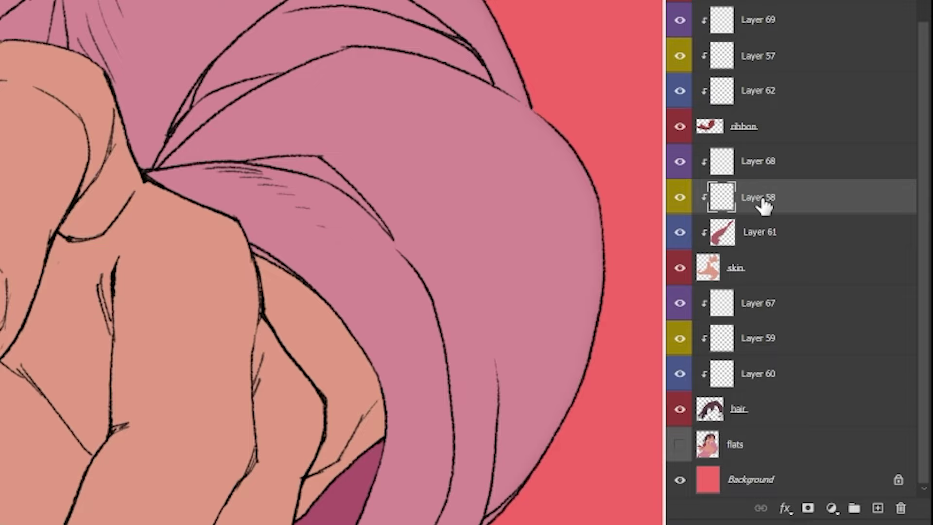
{"action": "left_click", "coordinate": [763, 169]}
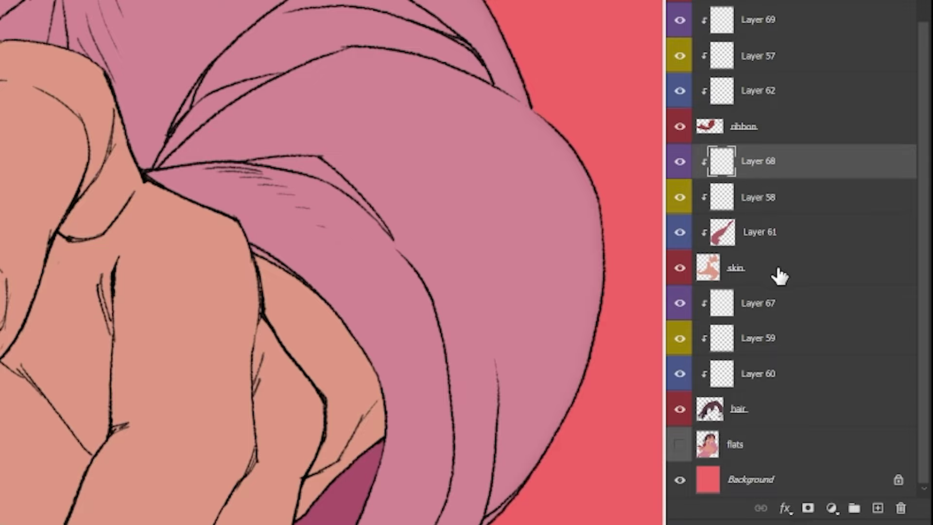
{"action": "scroll", "coordinate": [777, 263], "scroll_direction": "up", "scroll_amount": 6}
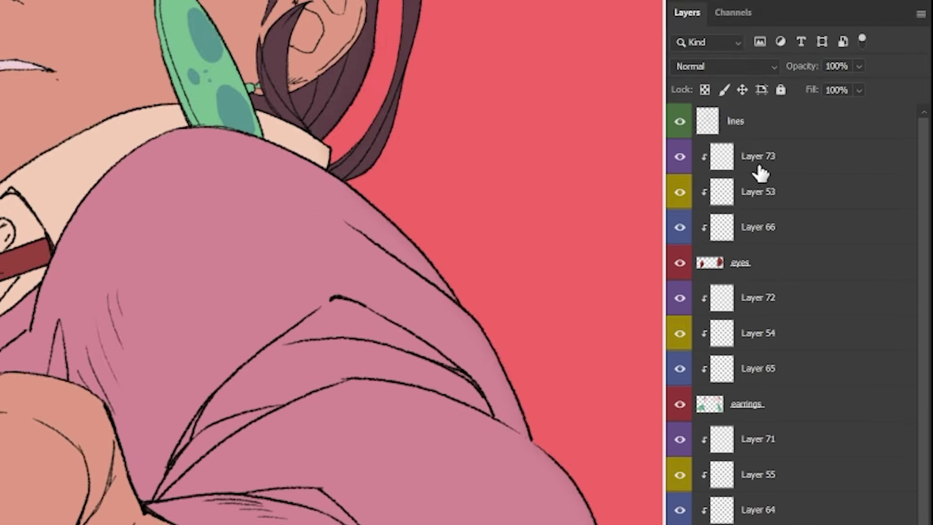
{"action": "left_click", "coordinate": [756, 141]}
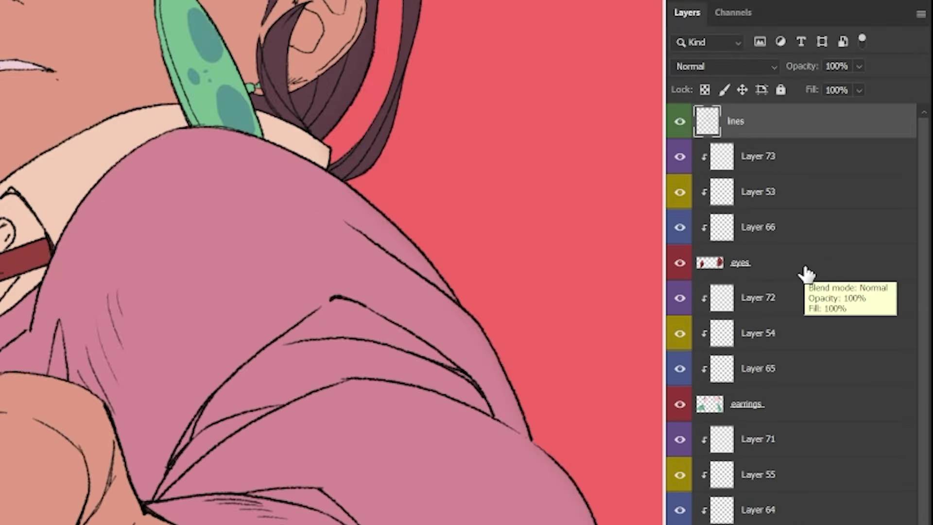
{"action": "scroll", "coordinate": [801, 291], "scroll_direction": "down", "scroll_amount": 6}
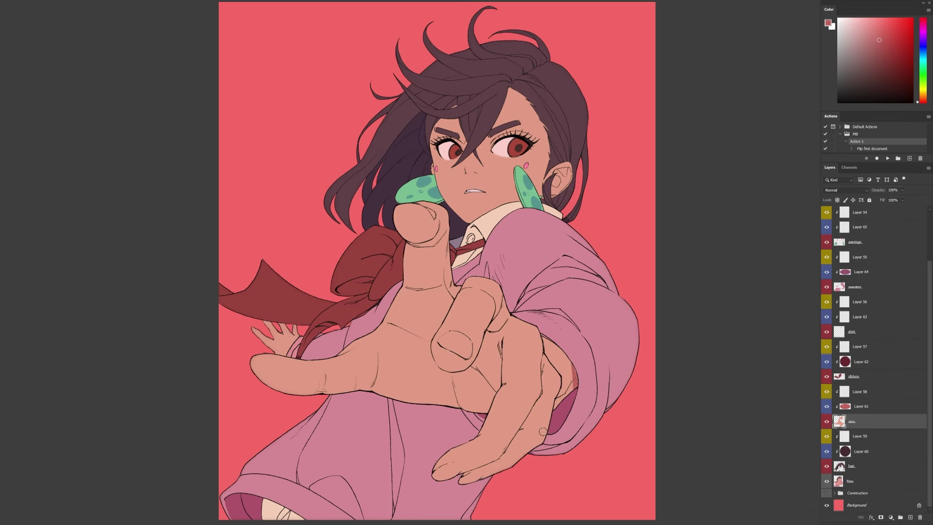
Start painting reddish shadow shapes on the reaching hand on Layer 61, clipped to the skin layer
{"action": "key", "text": "alt+bracketright"}
{"action": "mouse_move", "coordinate": [571, 382]}
{"action": "left_mouse_down"}
{"action": "mouse_move", "coordinate": [563, 362]}
{"action": "mouse_move", "coordinate": [557, 399]}
{"action": "mouse_move", "coordinate": [506, 399]}
{"action": "mouse_move", "coordinate": [495, 330]}
{"action": "mouse_move", "coordinate": [474, 371]}
{"action": "mouse_move", "coordinate": [428, 336]}
{"action": "mouse_move", "coordinate": [432, 348]}
{"action": "mouse_move", "coordinate": [453, 293]}
{"action": "left_mouse_up"}
{"action": "key", "text": "alt+period"}
{"action": "left_click", "coordinate": [559, 344], "text": "ctrl"}
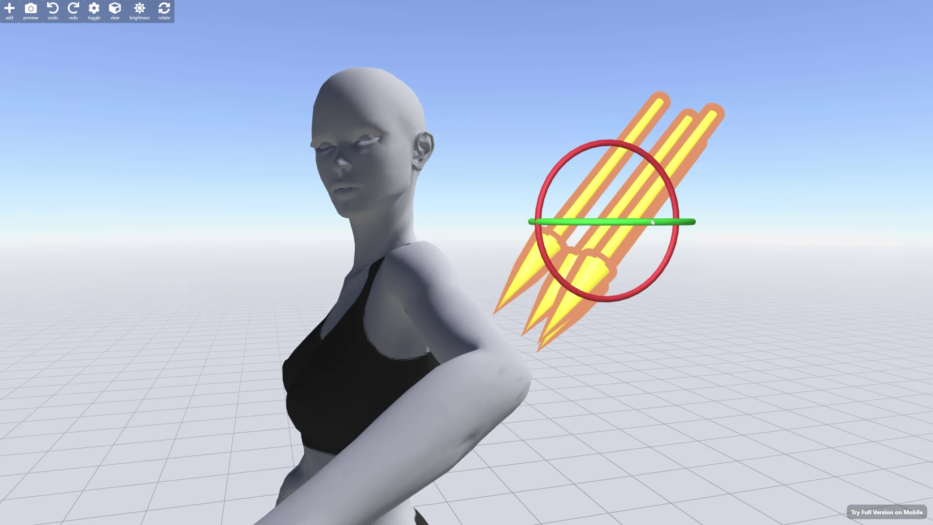
Check the lighting on the 3D mannequin reference and continue the skin shadows over the hand, ear and nose on Layer 61
{"action": "scroll", "coordinate": [704, 329], "scroll_direction": "down", "scroll_amount": 3}
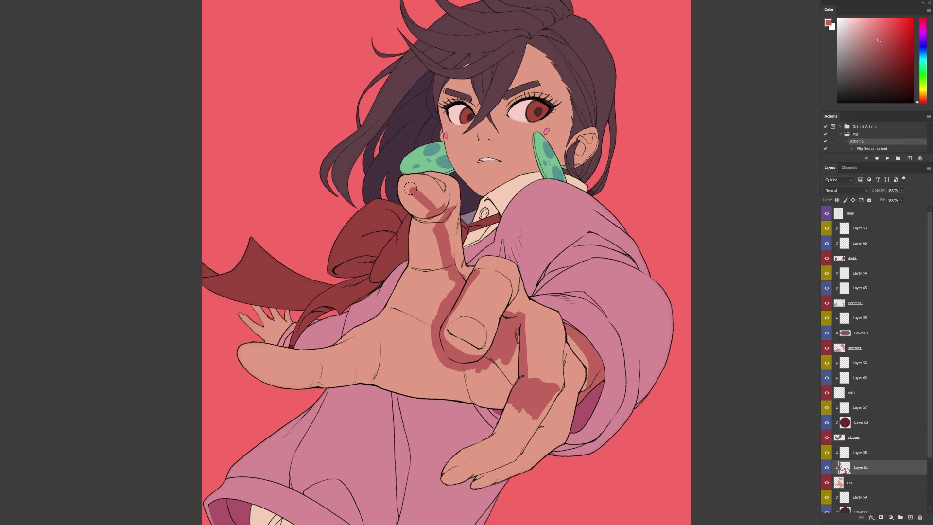
{"action": "mouse_move", "coordinate": [423, 184]}
{"action": "left_mouse_down"}
{"action": "mouse_move", "coordinate": [428, 204]}
{"action": "mouse_move", "coordinate": [393, 321]}
{"action": "mouse_move", "coordinate": [272, 353]}
{"action": "mouse_move", "coordinate": [538, 444]}
{"action": "left_mouse_up"}
{"action": "key", "text": "["}
{"action": "scroll", "coordinate": [607, 68], "scroll_direction": "up", "scroll_amount": 4}
{"action": "left_click_drag", "start_coordinate": [558, 221], "coordinate": [513, 253]}
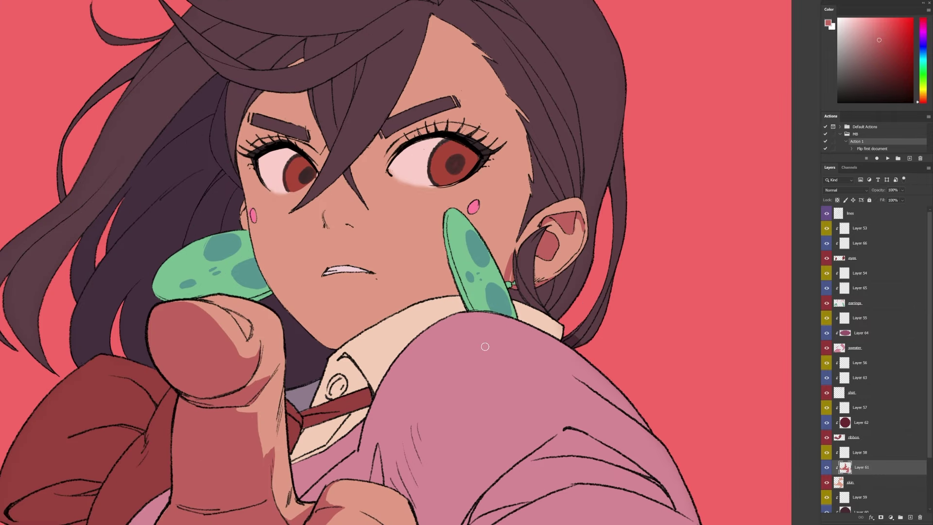
{"action": "left_click_drag", "start_coordinate": [324, 224], "coordinate": [347, 228]}
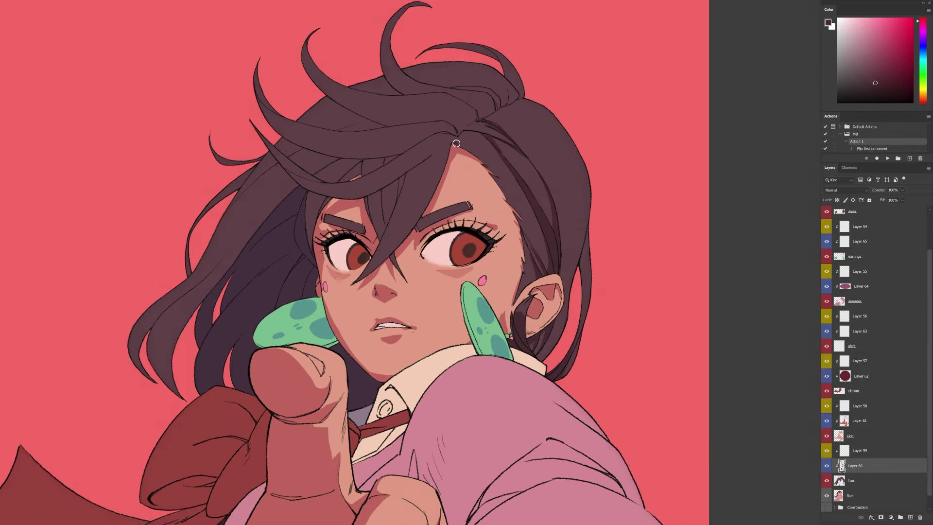
Paint dark shadow strokes on Layer 60 along the hairline, the long lock's ends and the upper hair strands
{"action": "left_click_drag", "start_coordinate": [456, 143], "coordinate": [488, 172]}
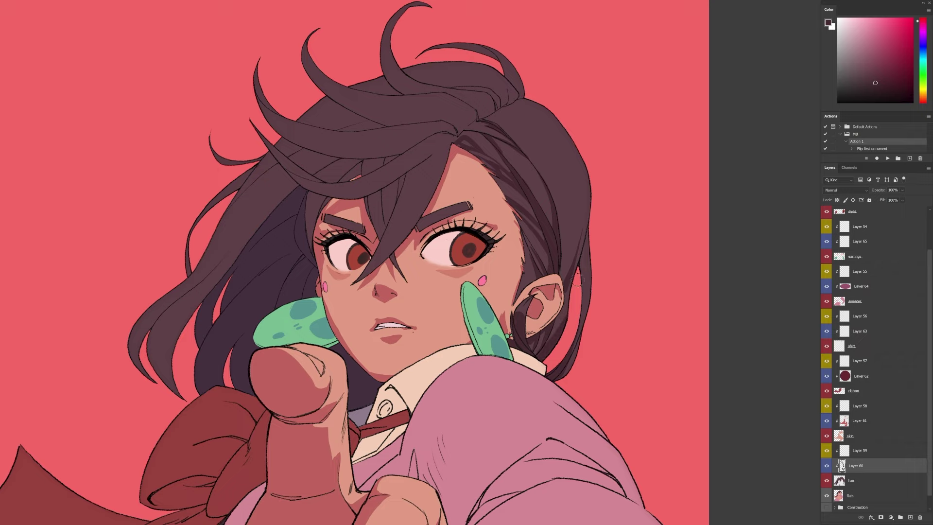
{"action": "left_click_drag", "start_coordinate": [153, 343], "coordinate": [168, 375]}
{"action": "mouse_move", "coordinate": [262, 108]}
{"action": "left_mouse_down"}
{"action": "mouse_move", "coordinate": [382, 131]}
{"action": "mouse_move", "coordinate": [265, 112]}
{"action": "mouse_move", "coordinate": [313, 161]}
{"action": "mouse_move", "coordinate": [296, 155]}
{"action": "mouse_move", "coordinate": [338, 165]}
{"action": "left_mouse_up"}
Rotate the canvas and paint shadow strokes along the long flowing hair lock on Layer 60
{"action": "key", "text": "r"}
{"action": "left_click_drag", "start_coordinate": [374, 153], "coordinate": [333, 277]}
{"action": "key", "text": "r"}
{"action": "mouse_move", "coordinate": [286, 384]}
{"action": "left_mouse_down"}
{"action": "mouse_move", "coordinate": [263, 187]}
{"action": "mouse_move", "coordinate": [253, 270]}
{"action": "left_mouse_up"}
{"action": "left_click_drag", "start_coordinate": [234, 332], "coordinate": [254, 286]}
{"action": "left_click_drag", "start_coordinate": [233, 361], "coordinate": [251, 287]}
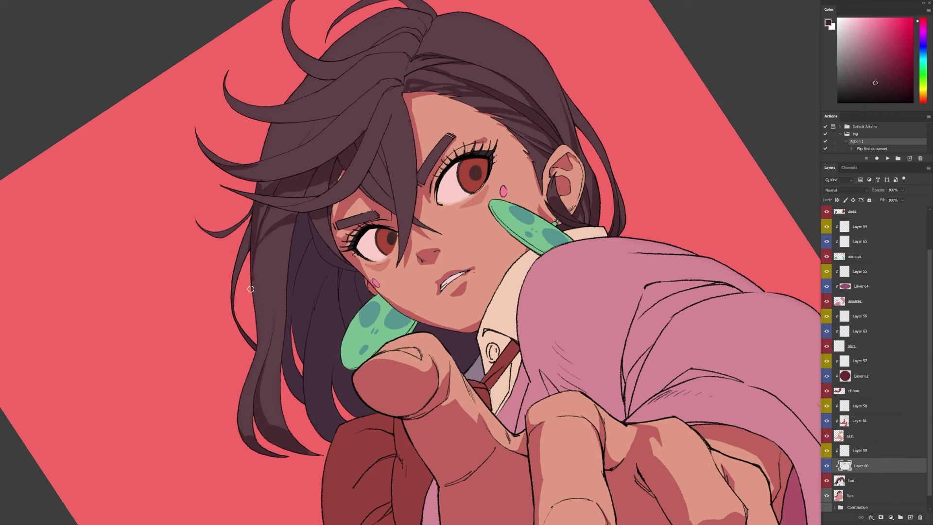
Turn the canvas back and paint dark purple shadows on the inner hair behind the earring on Layer 60
{"action": "key", "text": "r"}
{"action": "left_click_drag", "start_coordinate": [303, 276], "coordinate": [316, 210]}
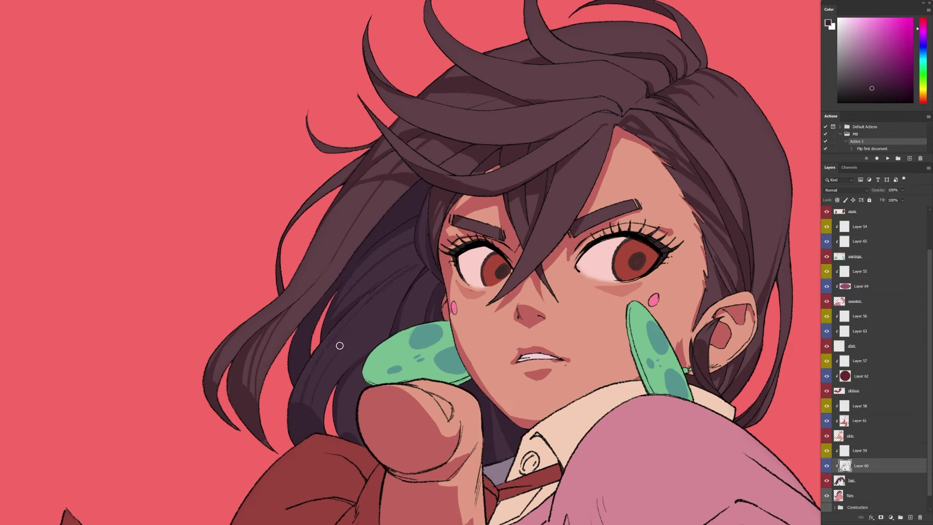
{"action": "left_click_drag", "start_coordinate": [340, 345], "coordinate": [410, 306]}
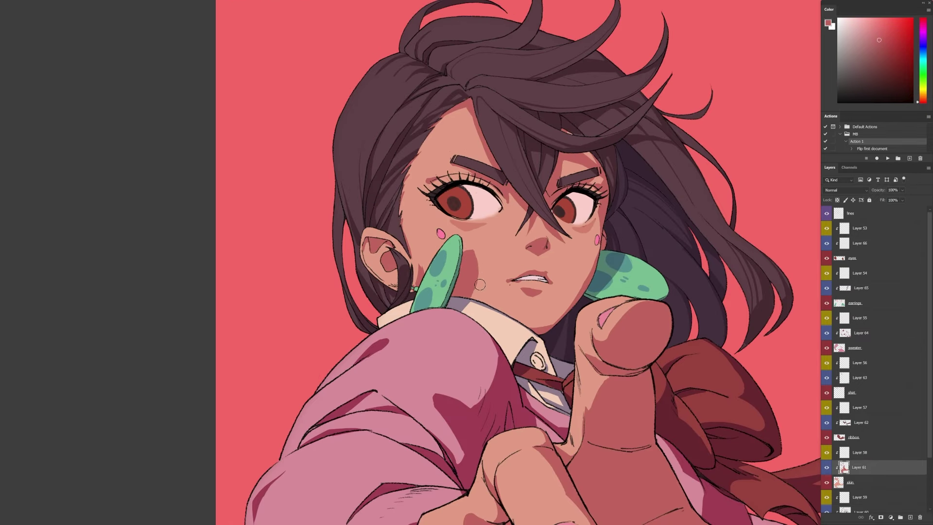
Undo the last cheek stroke and repaint the earring's cast shadow on the cheek on Layer 61
{"action": "key", "text": "ctrl+z"}
{"action": "mouse_move", "coordinate": [480, 284]}
{"action": "left_mouse_down"}
{"action": "mouse_move", "coordinate": [520, 401]}
{"action": "mouse_move", "coordinate": [487, 238]}
{"action": "mouse_move", "coordinate": [324, 414]}
{"action": "mouse_move", "coordinate": [482, 276]}
{"action": "left_mouse_up"}
{"action": "key", "text": "r"}
{"action": "key", "text": "ctrl+minus"}
{"action": "left_click_drag", "start_coordinate": [600, 349], "coordinate": [535, 280]}
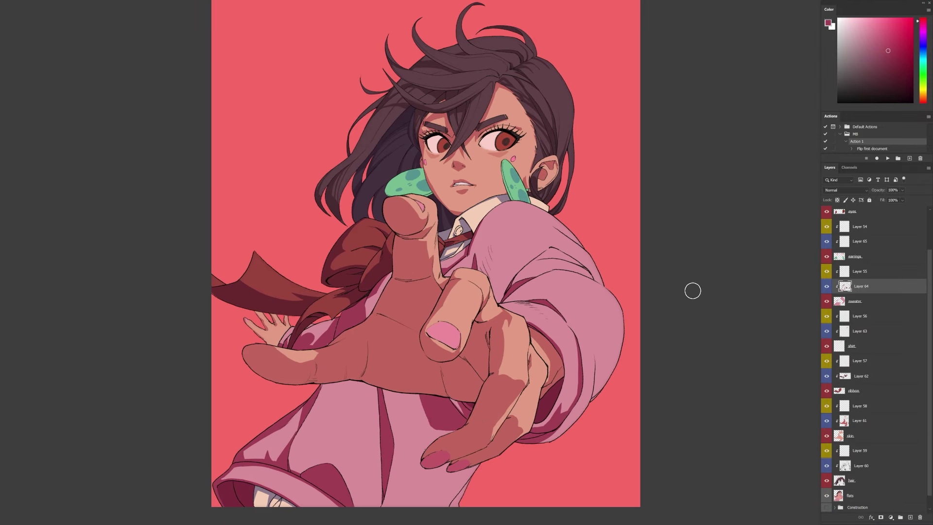
Paint magenta shadow shapes on the sweater's upper sleeve and sleeve folds on Layer 64, rotating the canvas as needed
{"action": "mouse_move", "coordinate": [484, 260]}
{"action": "left_mouse_down"}
{"action": "mouse_move", "coordinate": [498, 293]}
{"action": "mouse_move", "coordinate": [493, 232]}
{"action": "mouse_move", "coordinate": [503, 249]}
{"action": "left_mouse_up"}
{"action": "key", "text": "r"}
{"action": "left_click_drag", "start_coordinate": [507, 272], "coordinate": [447, 131]}
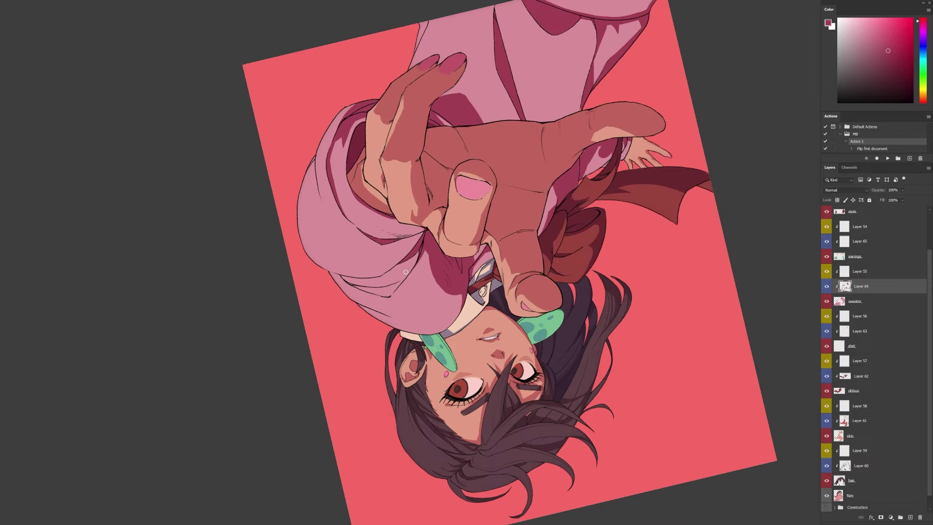
{"action": "left_click_drag", "start_coordinate": [406, 271], "coordinate": [461, 333]}
{"action": "left_click_drag", "start_coordinate": [484, 380], "coordinate": [626, 306]}
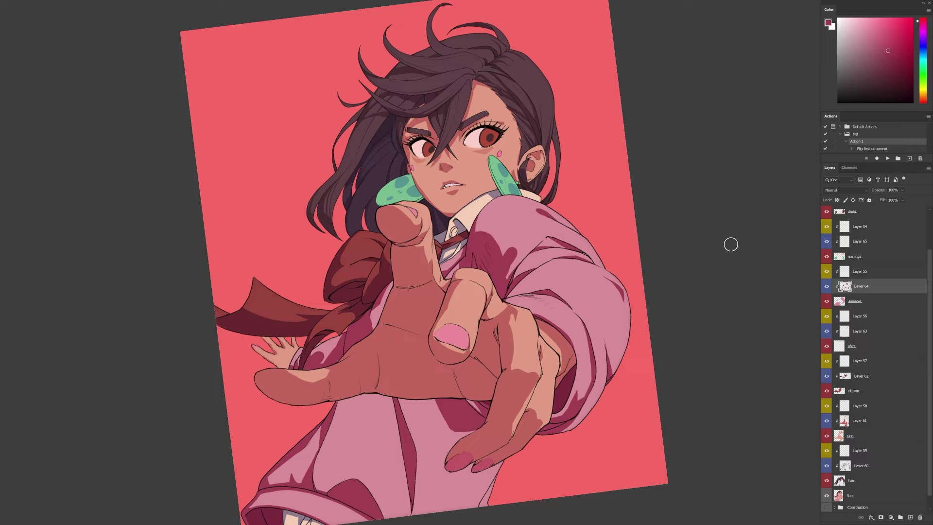
{"action": "left_click_drag", "start_coordinate": [549, 330], "coordinate": [502, 255]}
{"action": "left_click_drag", "start_coordinate": [683, 290], "coordinate": [669, 290]}
{"action": "key", "text": "Escape"}
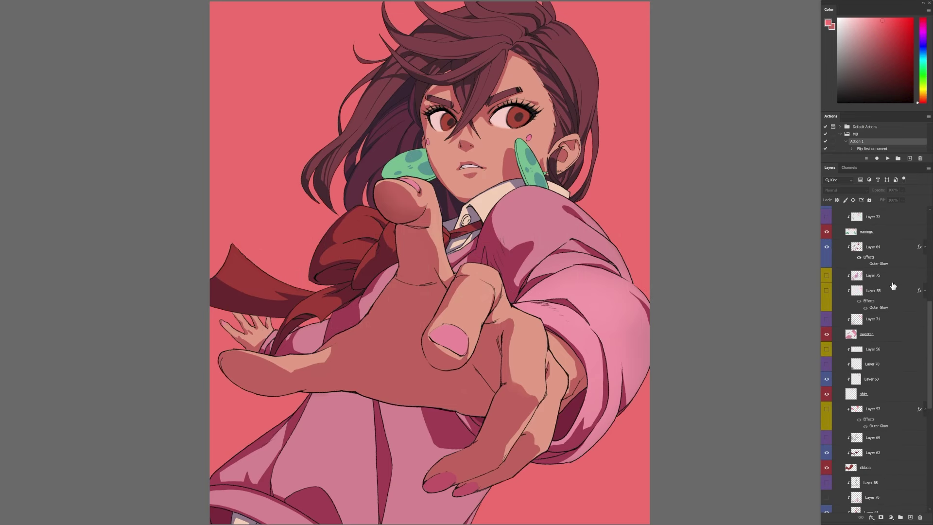
Hide the shadow layers of the sweater and the shirt, Layers 64 and 63
{"action": "left_click", "coordinate": [826, 246]}
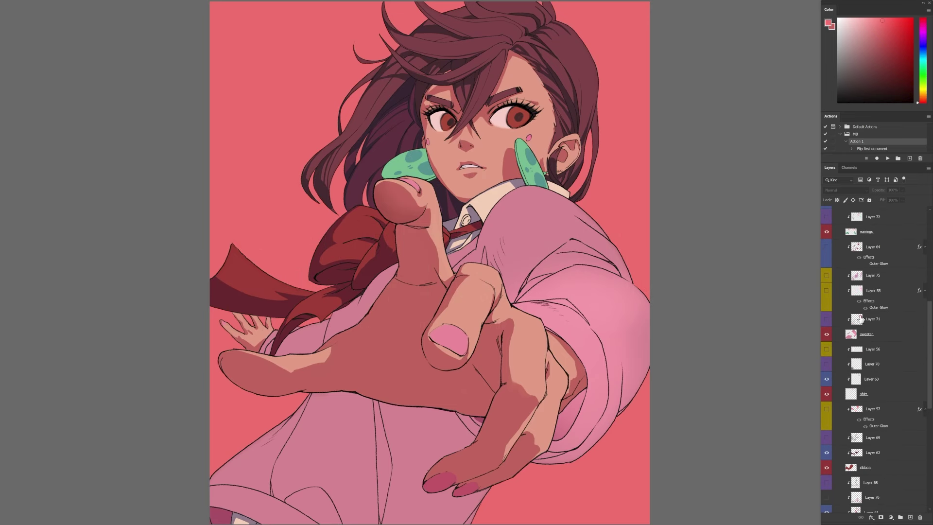
{"action": "scroll", "coordinate": [860, 320], "scroll_direction": "down", "scroll_amount": 2}
{"action": "left_click", "coordinate": [826, 318]}
{"action": "scroll", "coordinate": [872, 331], "scroll_direction": "down", "scroll_amount": 3}
{"action": "left_click", "coordinate": [826, 302]}
{"action": "scroll", "coordinate": [878, 325], "scroll_direction": "down", "scroll_amount": 3}
{"action": "left_click", "coordinate": [826, 258]}
{"action": "scroll", "coordinate": [874, 307], "scroll_direction": "down", "scroll_amount": 1}
{"action": "left_click", "coordinate": [826, 351]}
{"action": "left_click", "coordinate": [826, 350]}
{"action": "scroll", "coordinate": [829, 348], "scroll_direction": "up", "scroll_amount": 2}
{"action": "left_click", "coordinate": [827, 293]}
{"action": "scroll", "coordinate": [832, 298], "scroll_direction": "up", "scroll_amount": 3}
{"action": "left_click", "coordinate": [828, 322]}
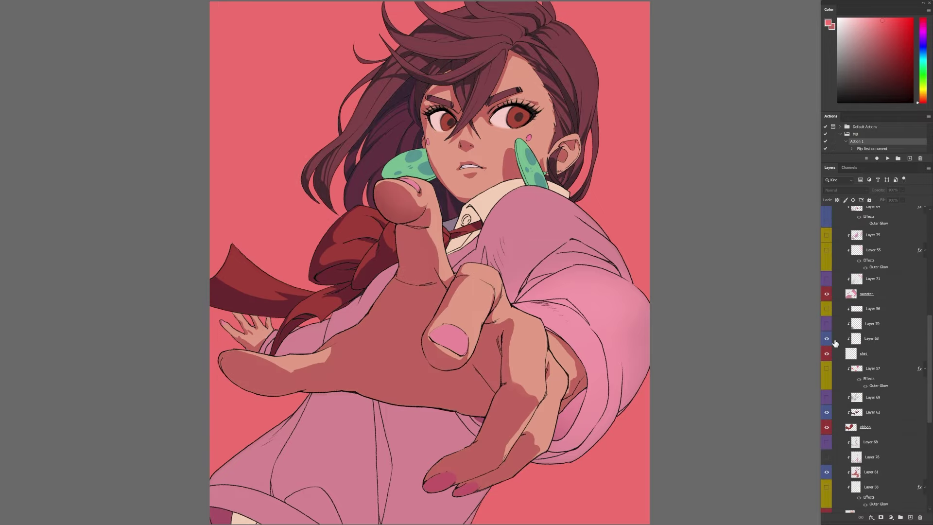